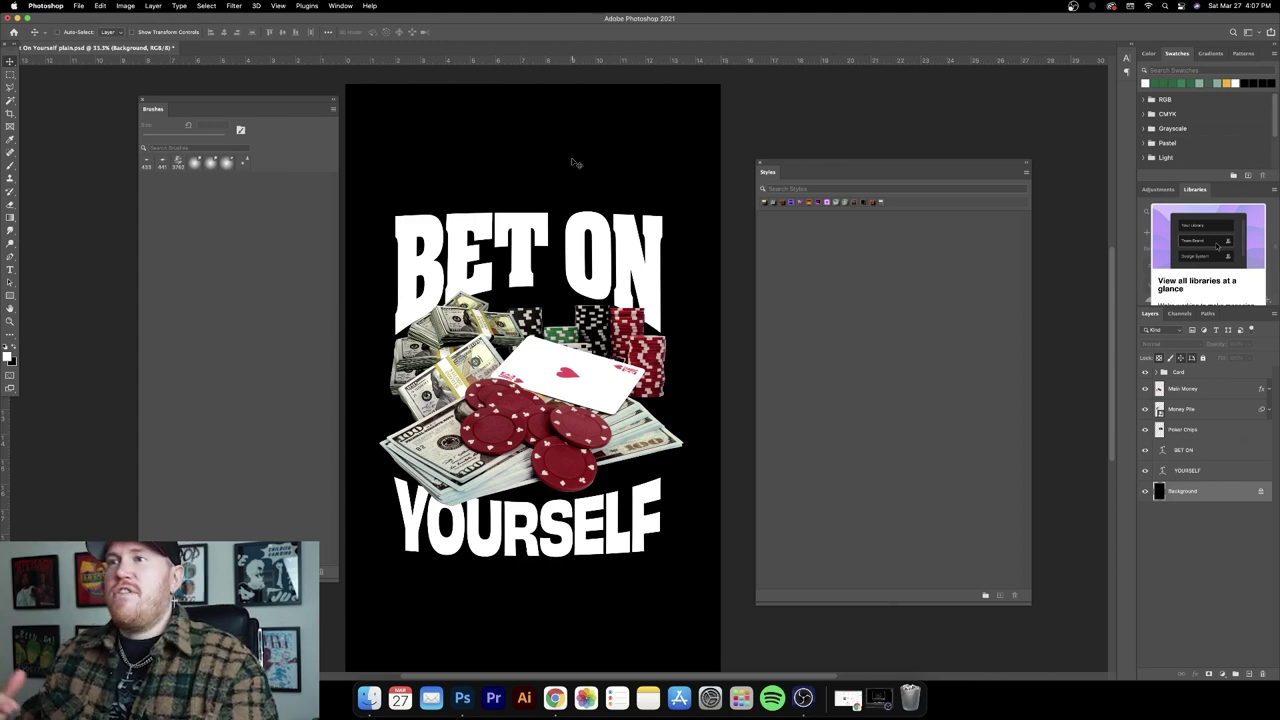
Step: Switch to the desktop and open the FULLERMOE - MasterBundle folder
click(17, 18)
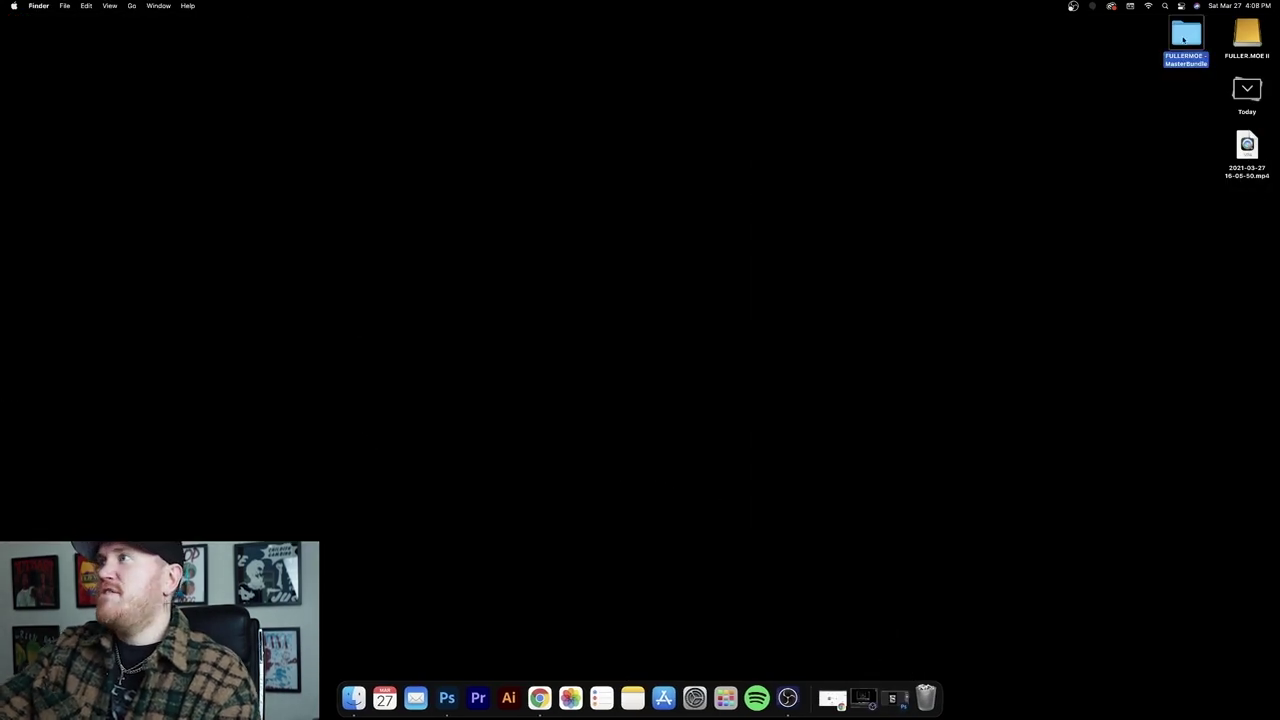
double_click(1184, 40)
drag(566, 109, 555, 110)
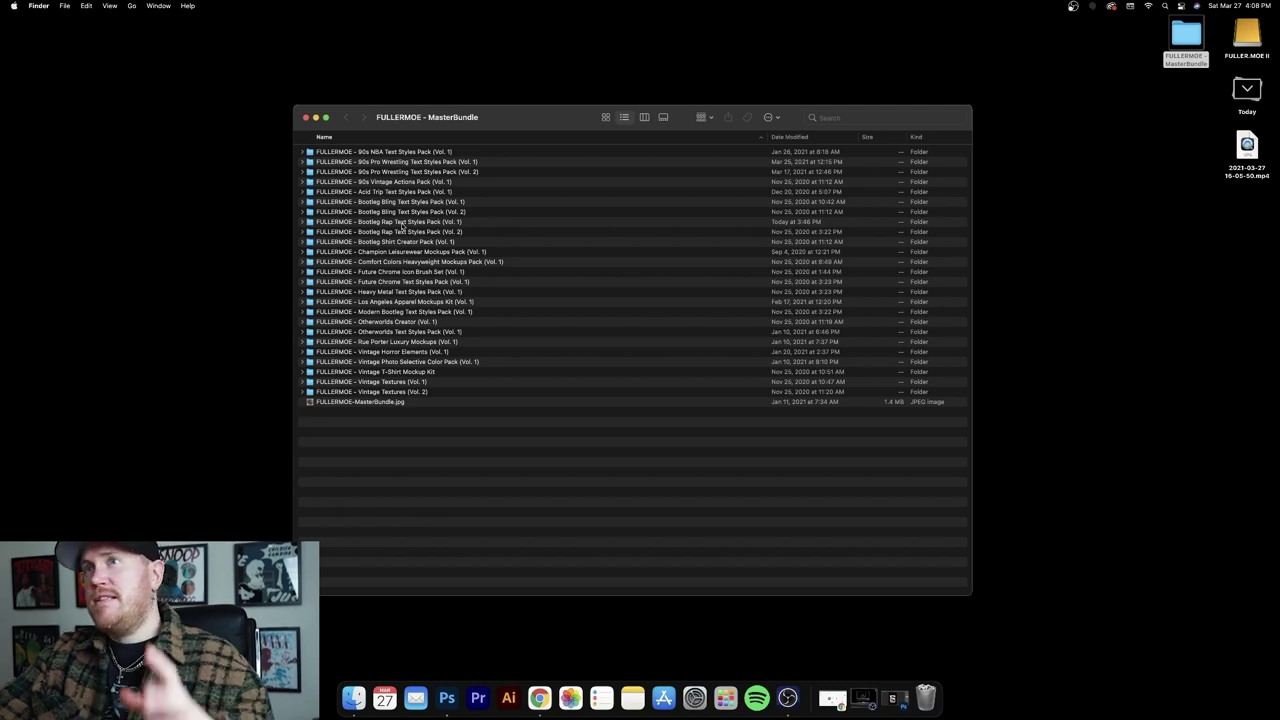
Step: Expand both Bootleg Bling Text Styles Pack folders and load the Bootleg Bling Text Style Pack - Vol 1 .asl file into Photoshop
click(304, 212)
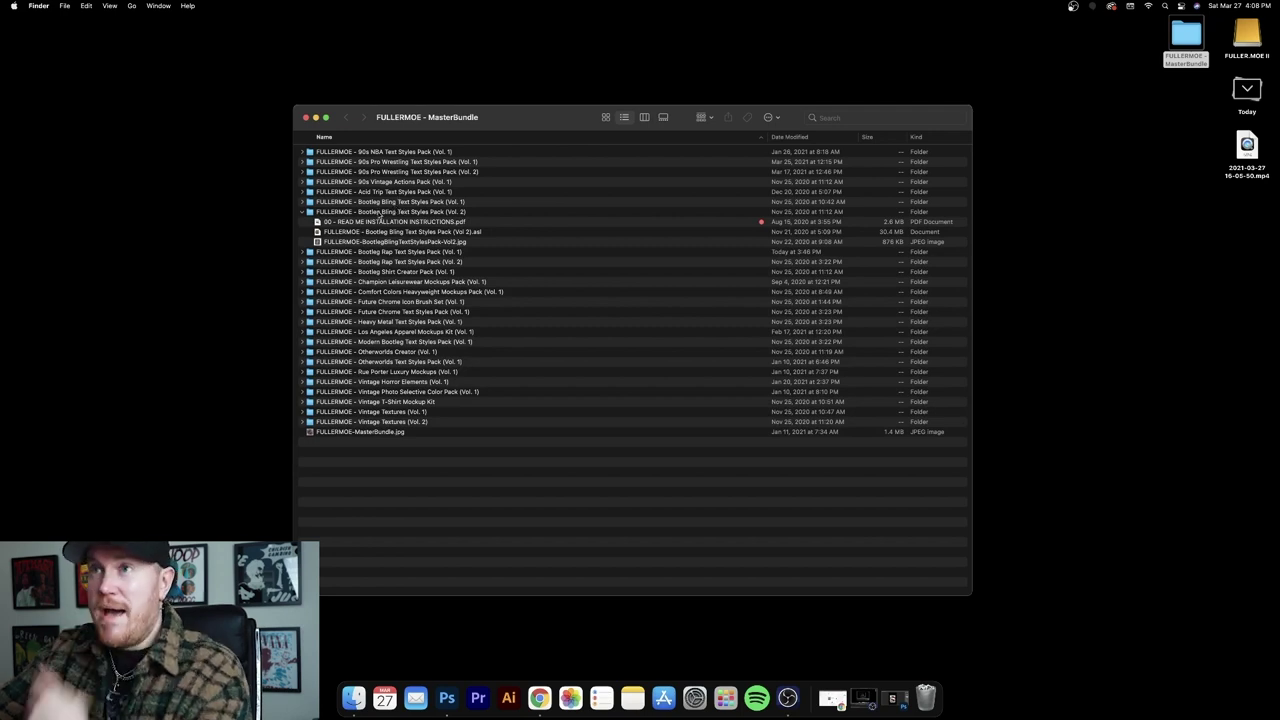
click(303, 202)
click(427, 222)
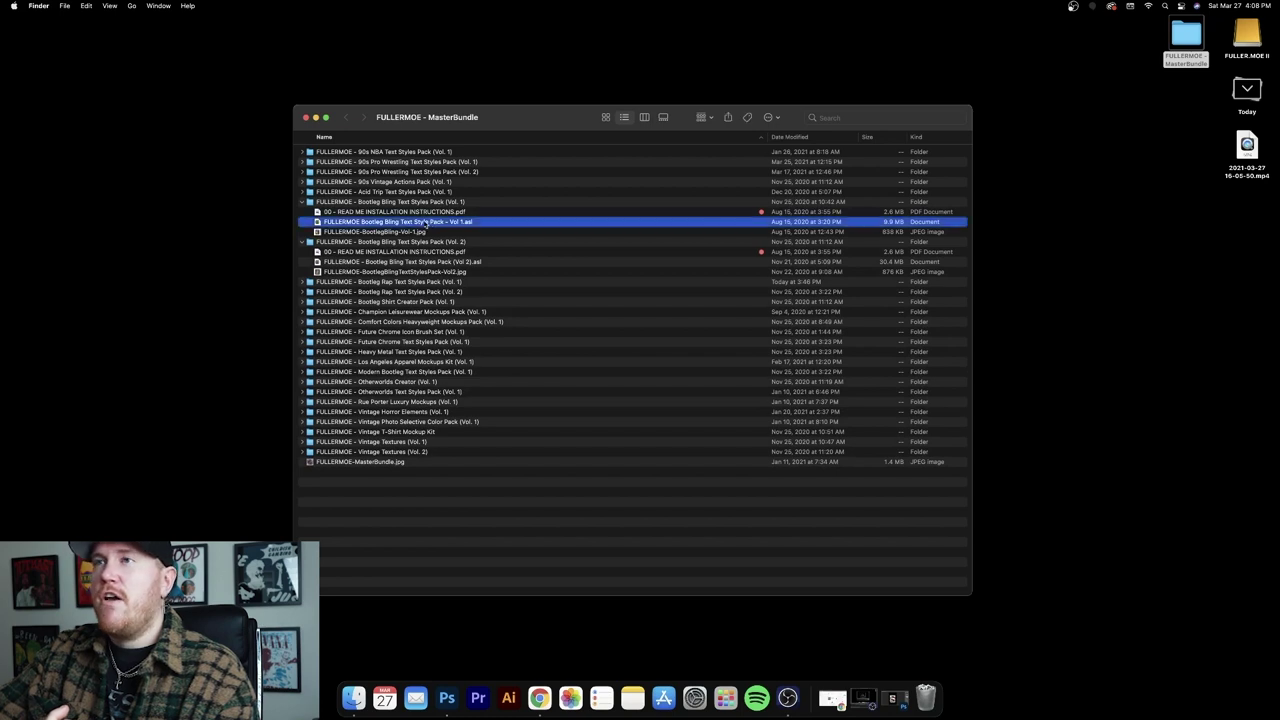
drag(427, 222, 447, 698)
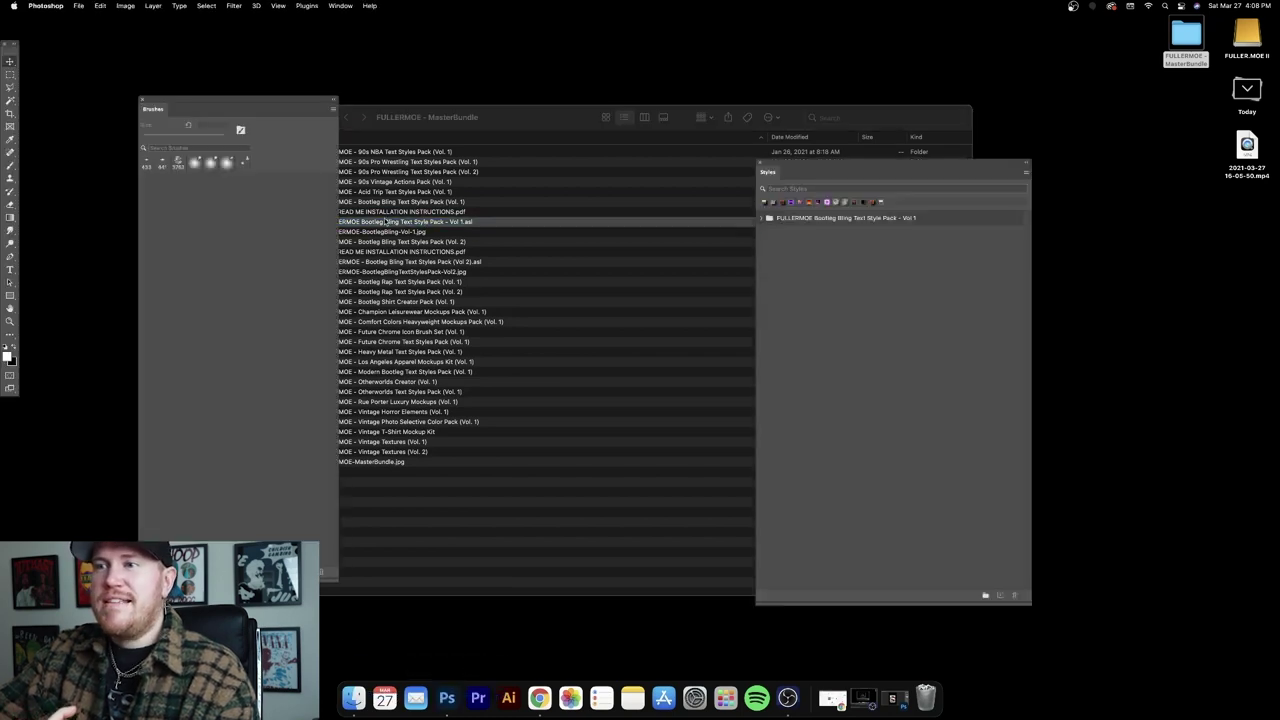
Step: Load the Bootleg Bling Text Styles Pack (Vol 2) .asl file into Photoshop and collapse both Bootleg Bling pack folders in Finder
click(520, 124)
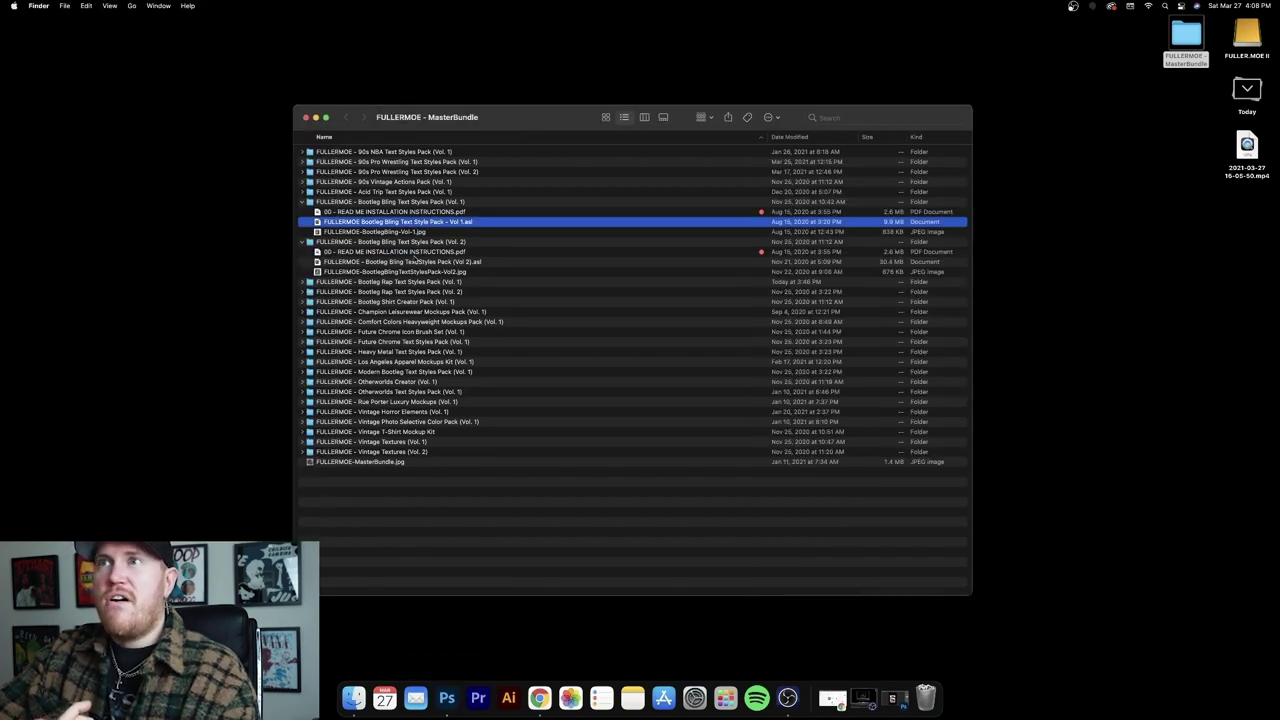
click(402, 262)
drag(402, 262, 447, 697)
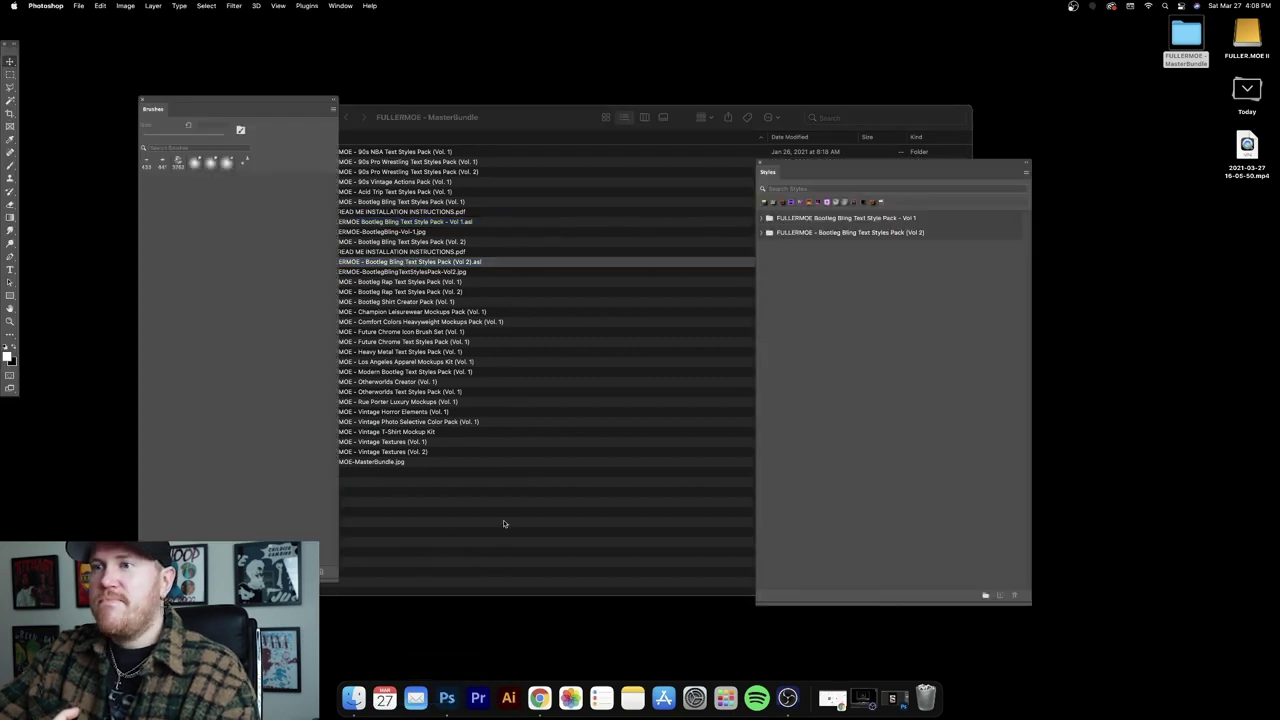
click(421, 363)
click(302, 242)
click(302, 202)
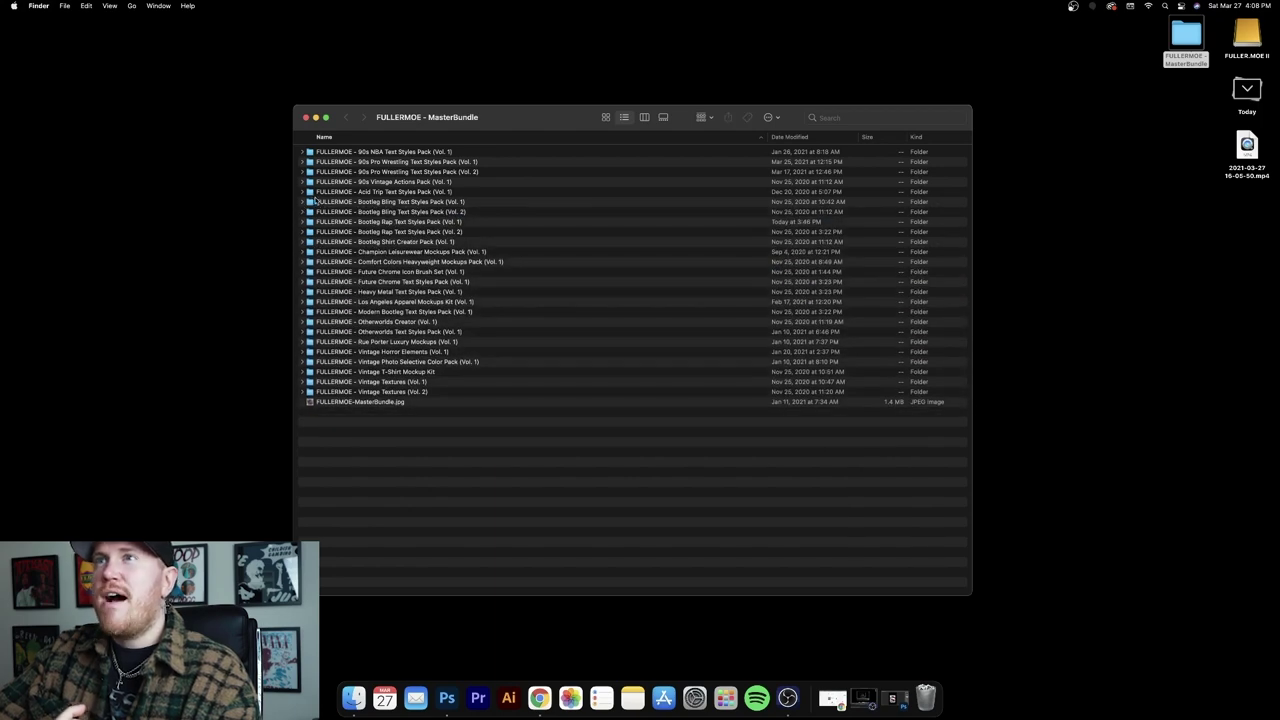
Step: Expand the Acid Trip Text Styles Pack (Vol. 1) folder and load its .asl file into Photoshop
click(303, 192)
click(420, 221)
shift+click(437, 291)
shift+click(440, 431)
click(450, 508)
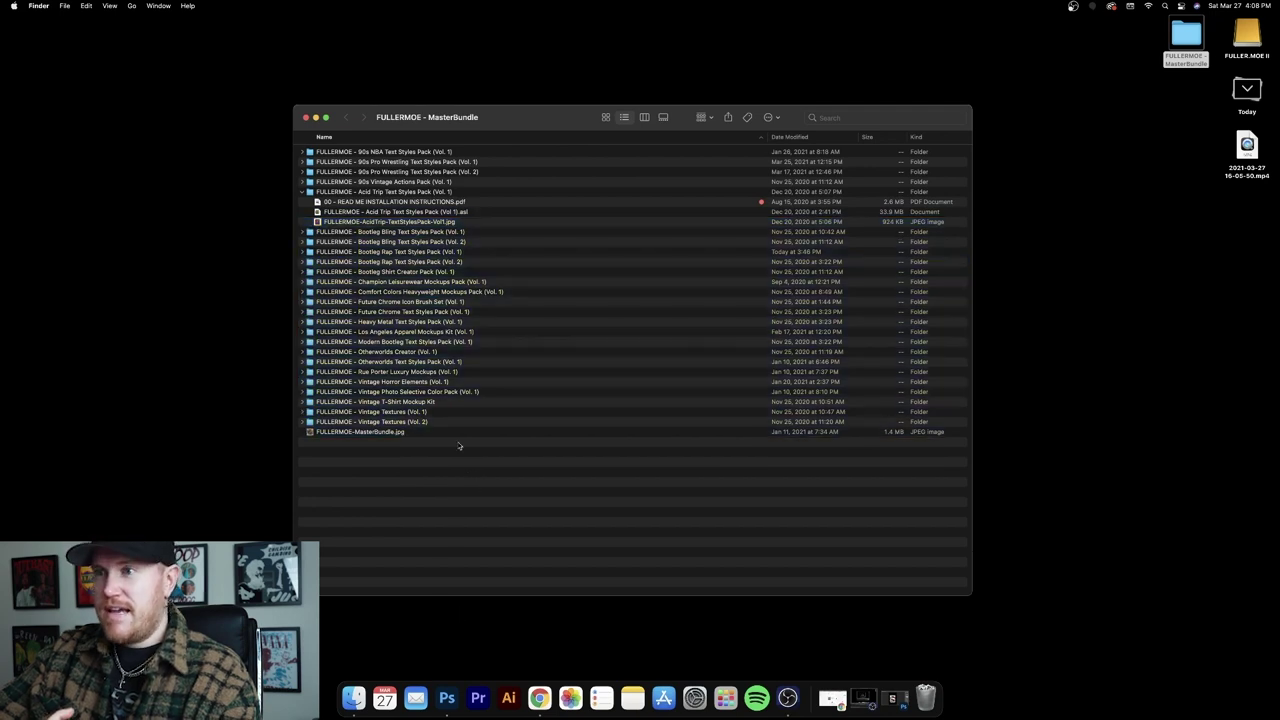
click(432, 212)
drag(432, 212, 447, 697)
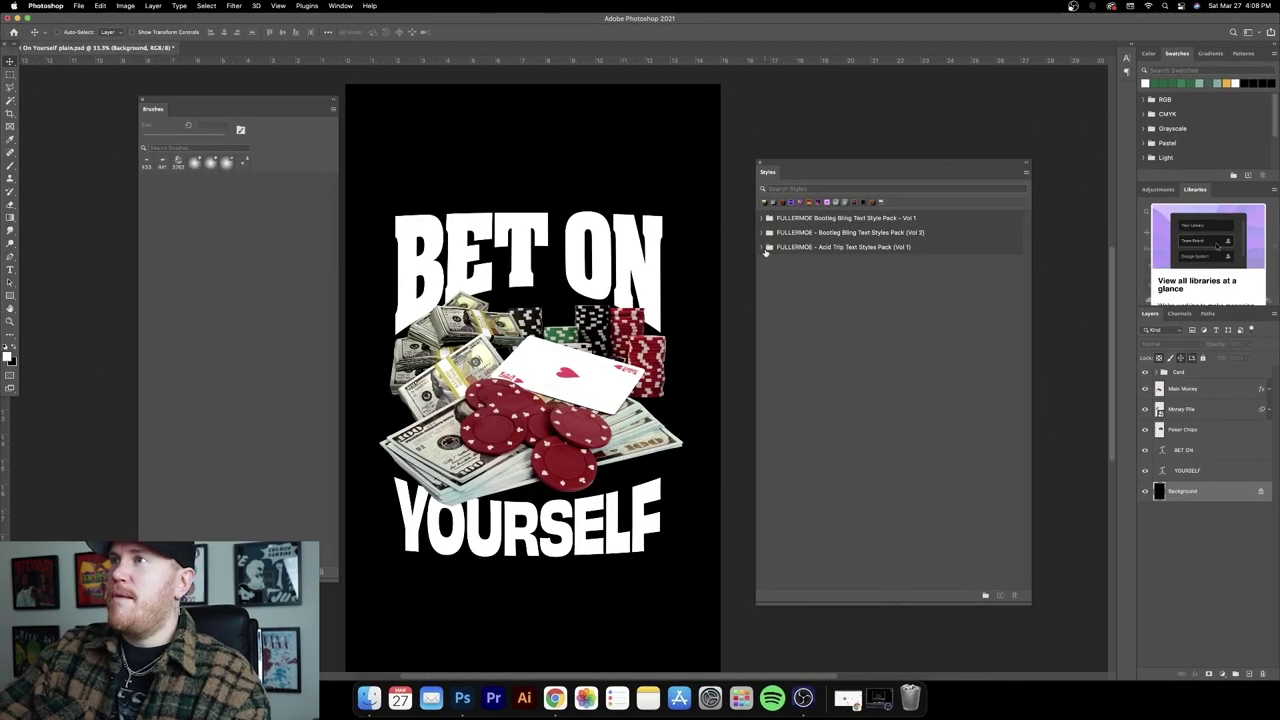
Step: Expand the three imported FULLERMOE style groups to show their style thumbnails
click(763, 248)
click(763, 232)
click(763, 218)
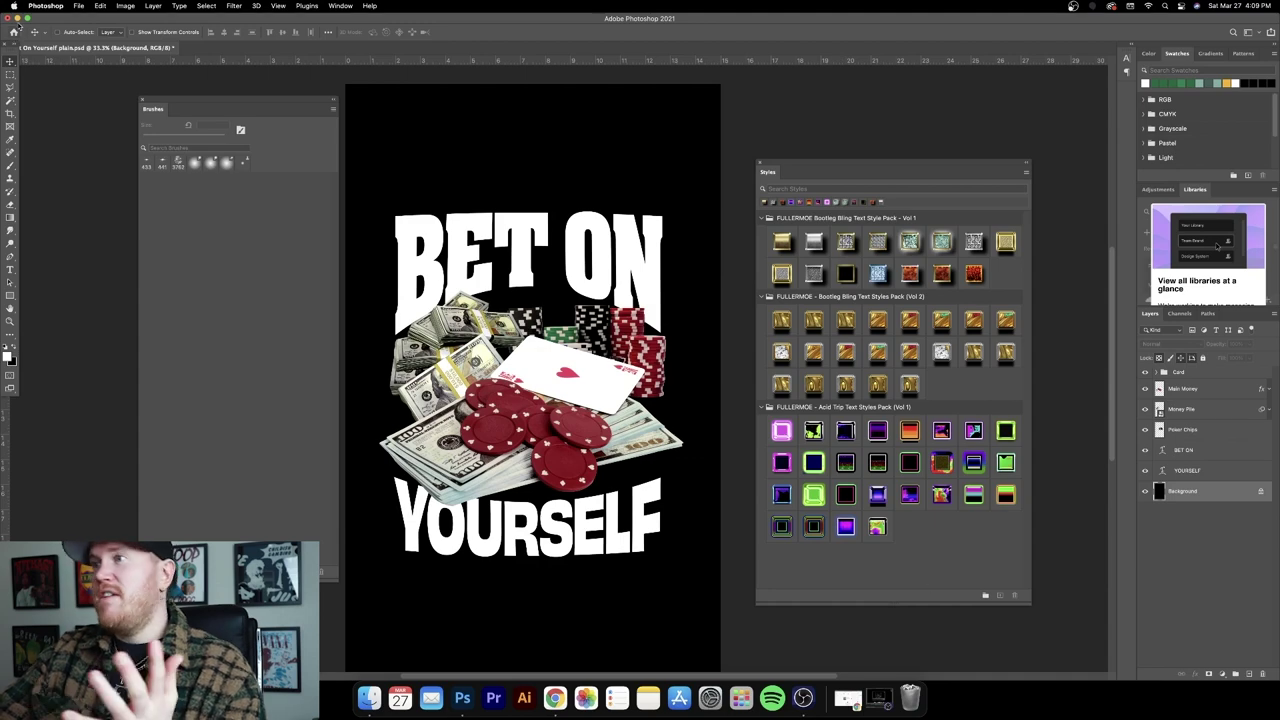
Step: Return to the MasterBundle folder in Finder, collapse the Acid Trip pack and expand the Bootleg Shirt Creator Pack (Vol. 1)
click(21, 18)
click(536, 492)
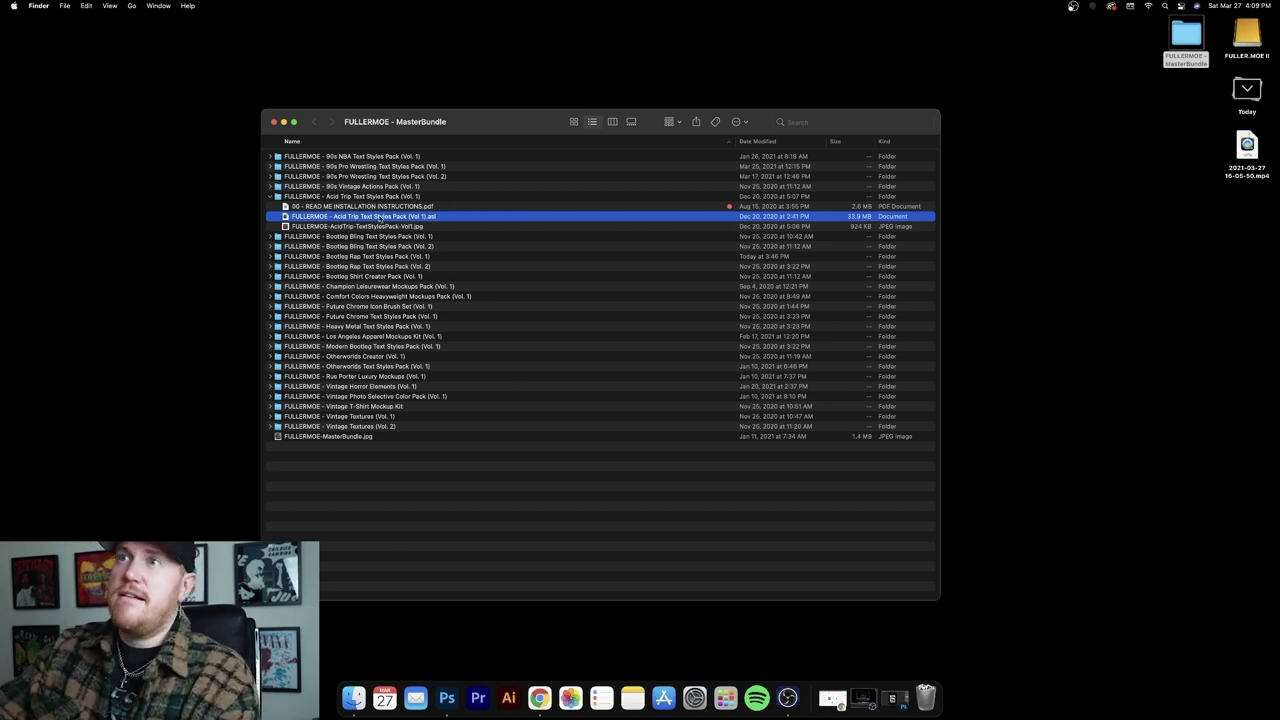
click(270, 197)
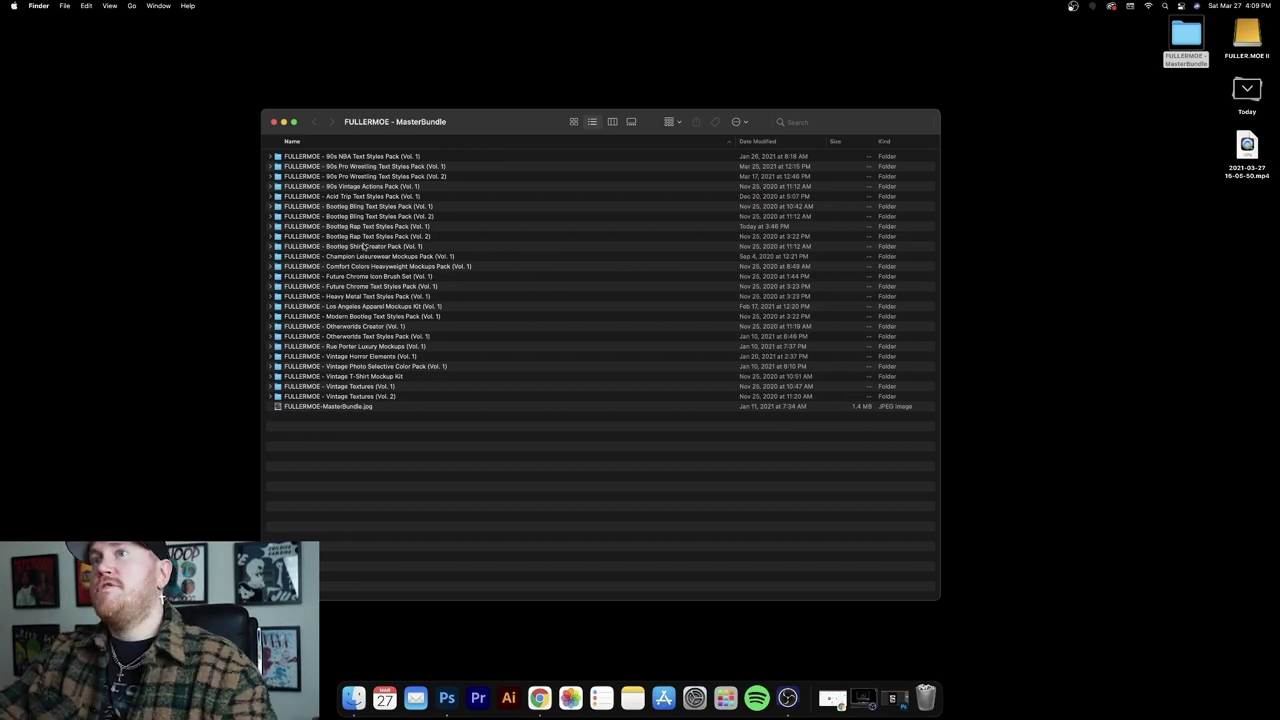
click(270, 246)
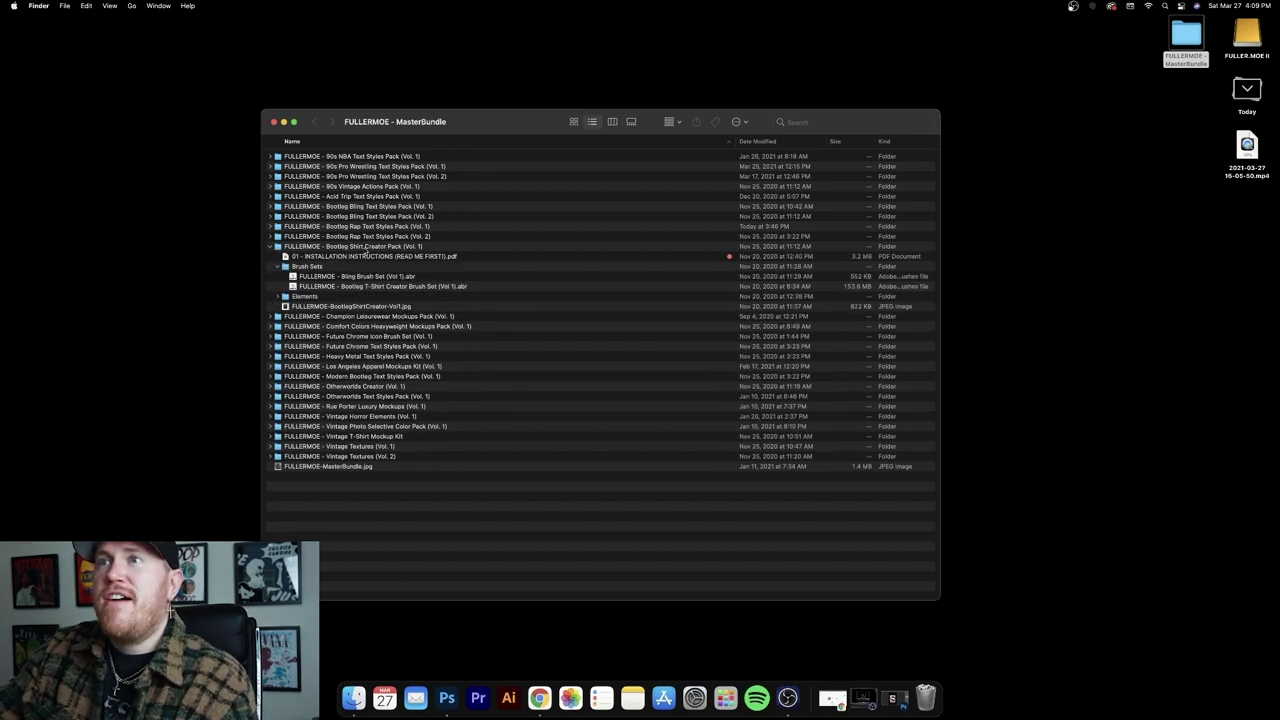
Step: Examine the Elements folder of the Bootleg Shirt Creator Pack, including its 02 - Globes subfolder
click(360, 248)
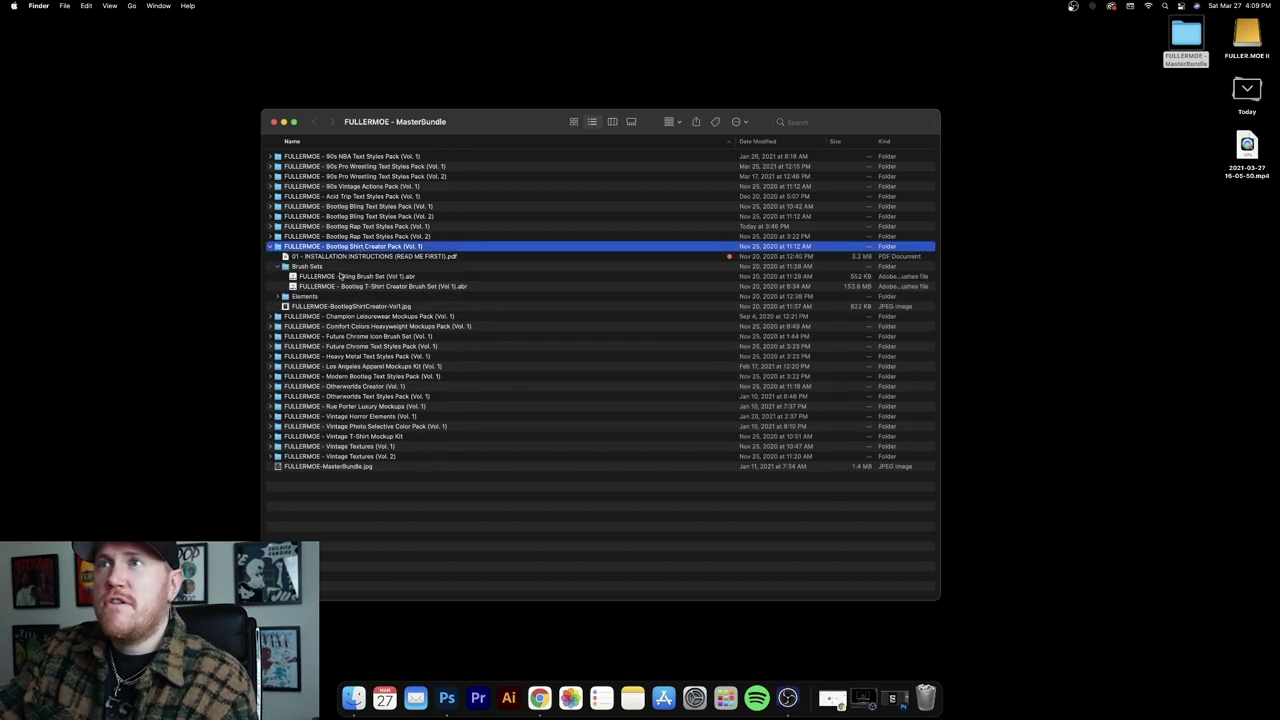
click(278, 267)
click(278, 277)
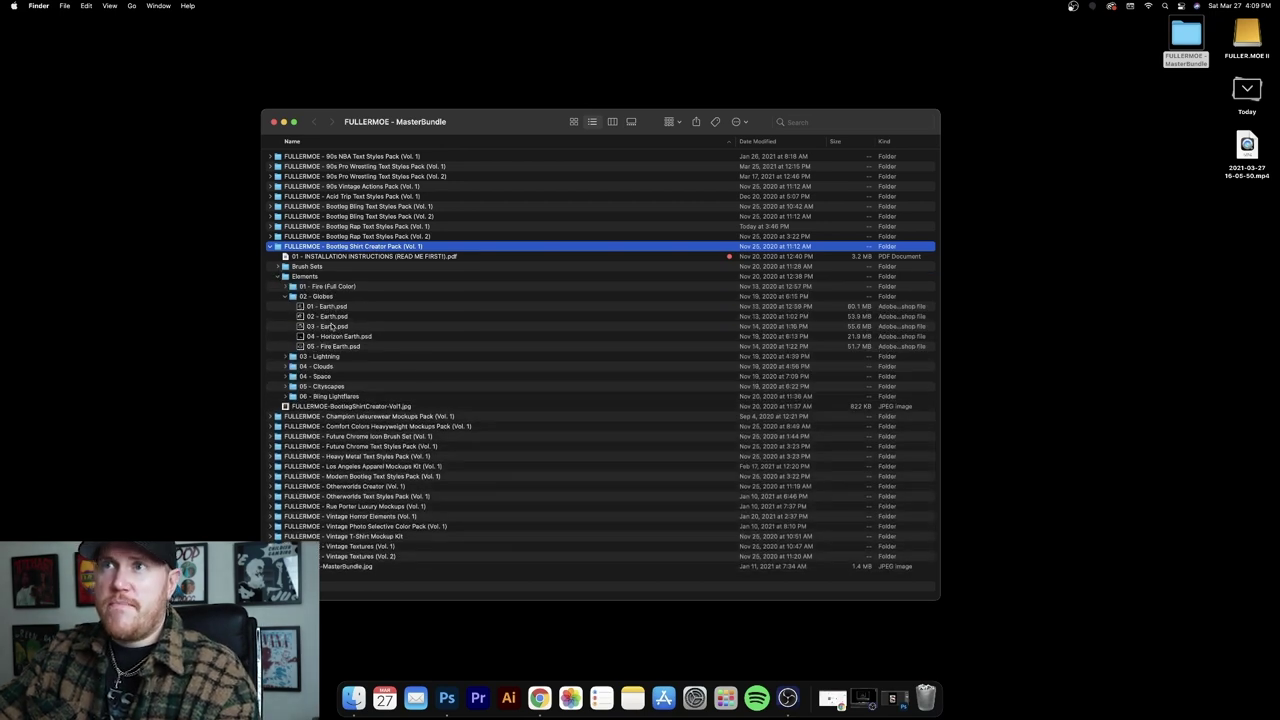
click(287, 297)
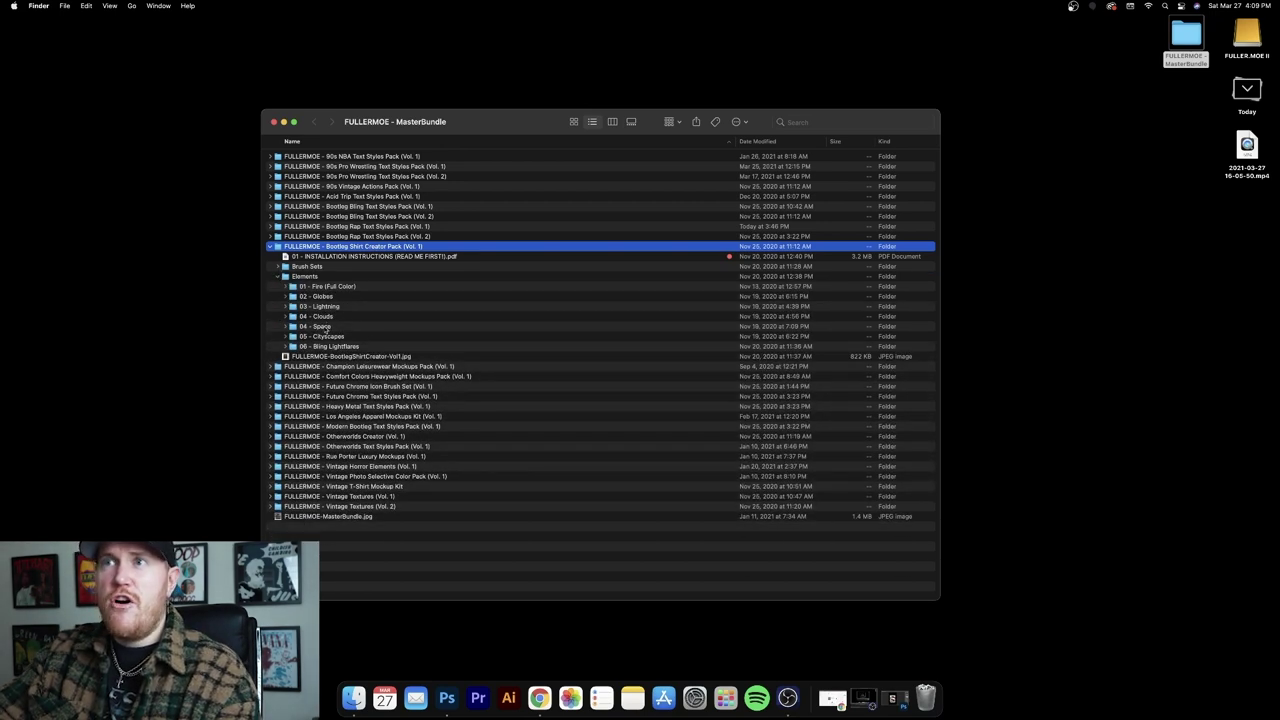
click(279, 277)
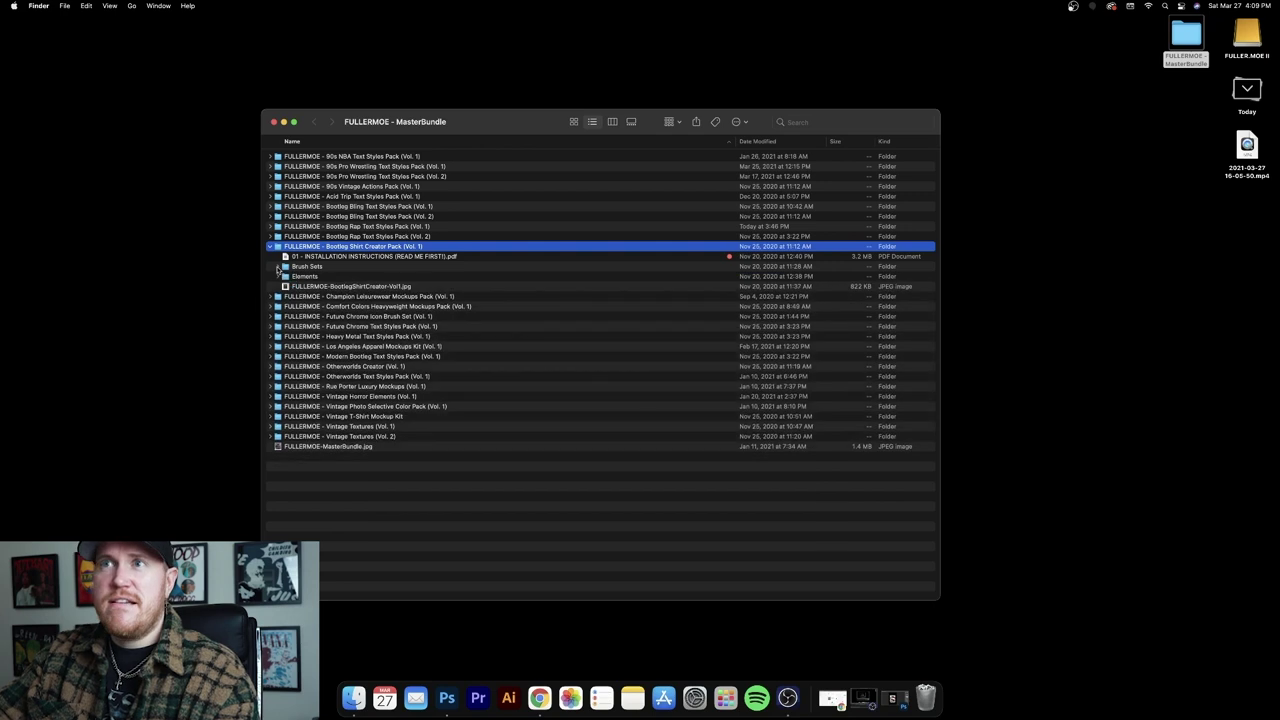
Step: Load both .abr files from the Brush Sets folder, Bling Brush Set and Bootleg T-Shirt Creator Brush Set, into Photoshop
click(278, 267)
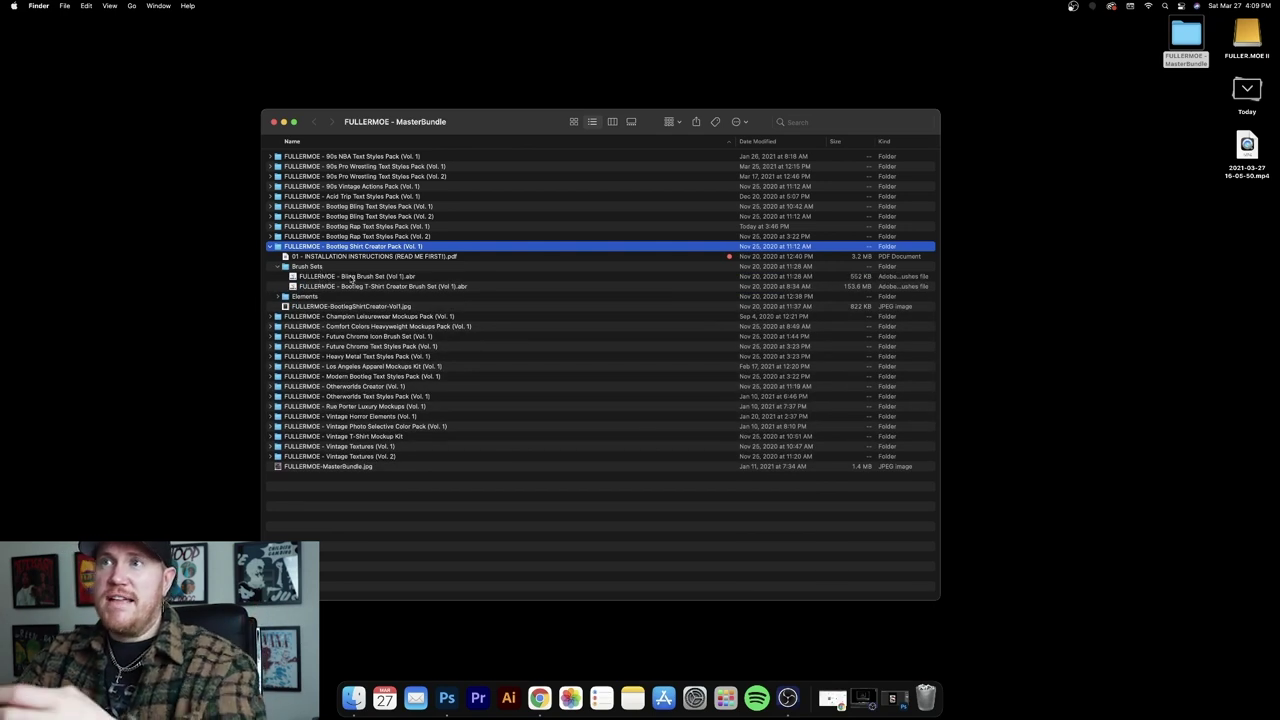
click(352, 277)
shift+click(356, 288)
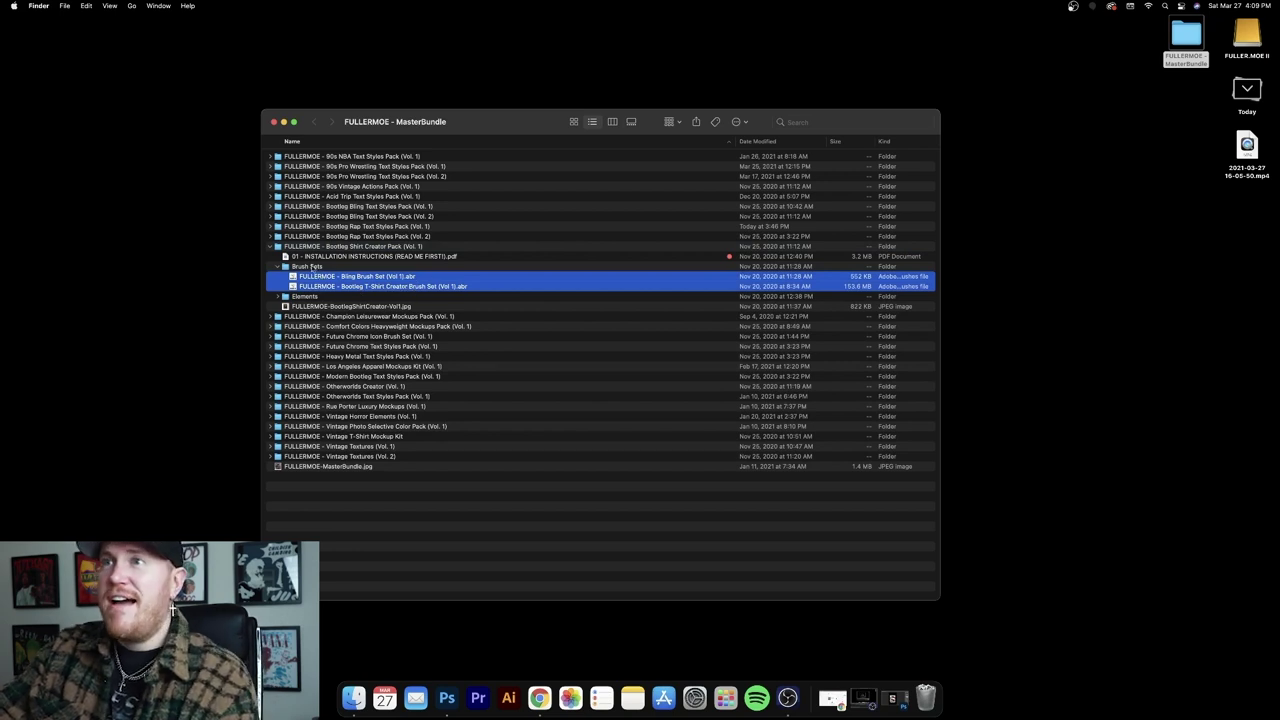
mouse_move(435, 278)
mouse_down()
mouse_move(465, 593)
mouse_move(450, 690)
mouse_move(462, 702)
mouse_move(449, 700)
mouse_up()
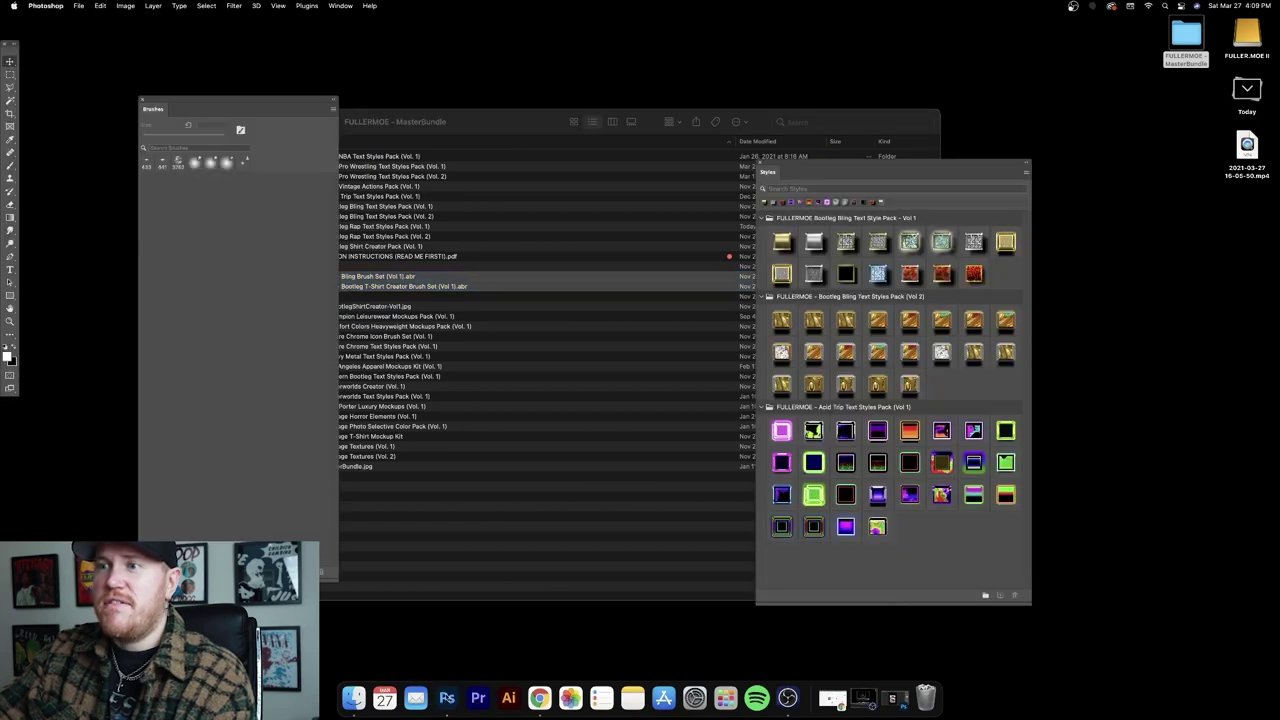
click(450, 710)
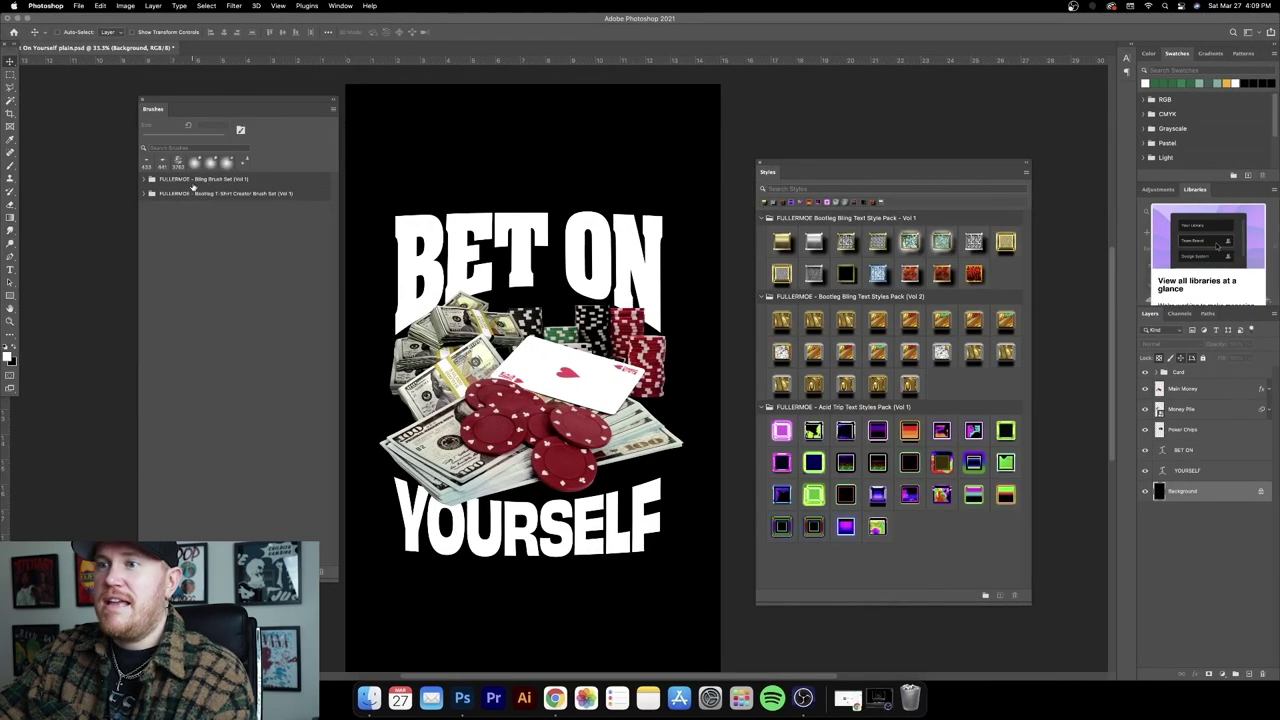
Step: Expand the imported Bling and Bootleg T-Shirt Creator brush groups to show their brushes
click(144, 193)
click(144, 179)
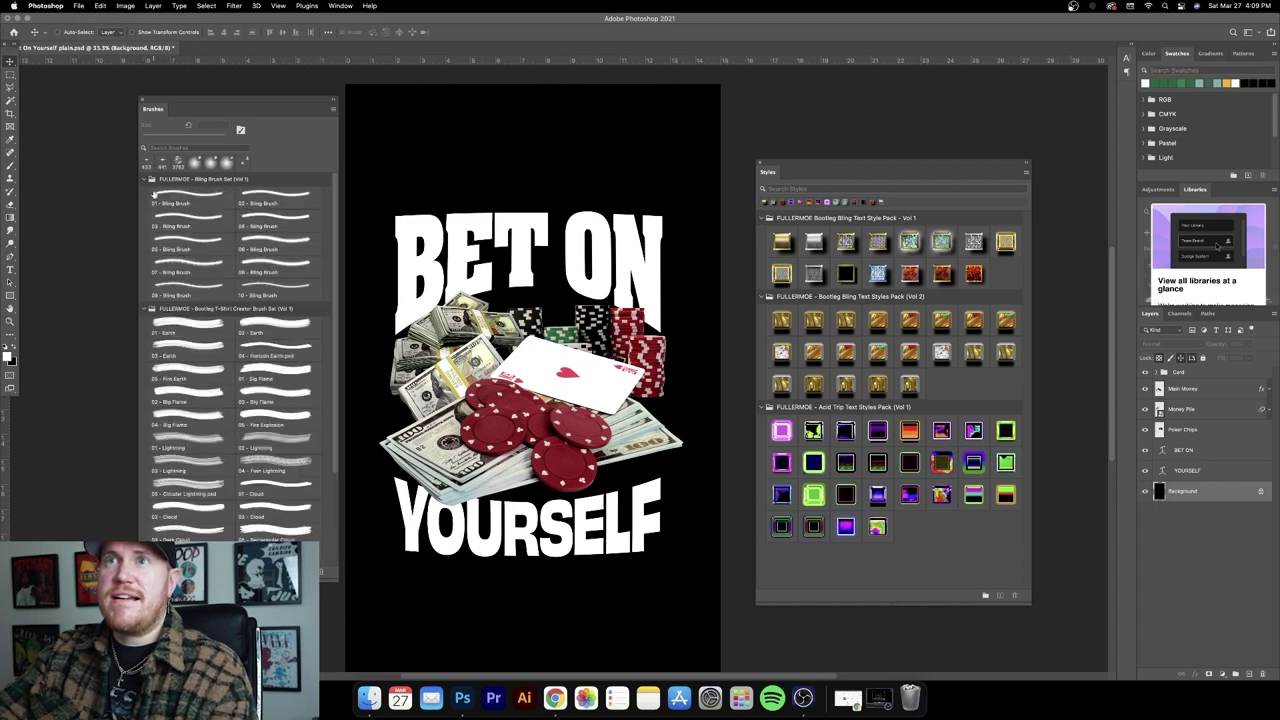
click(267, 351)
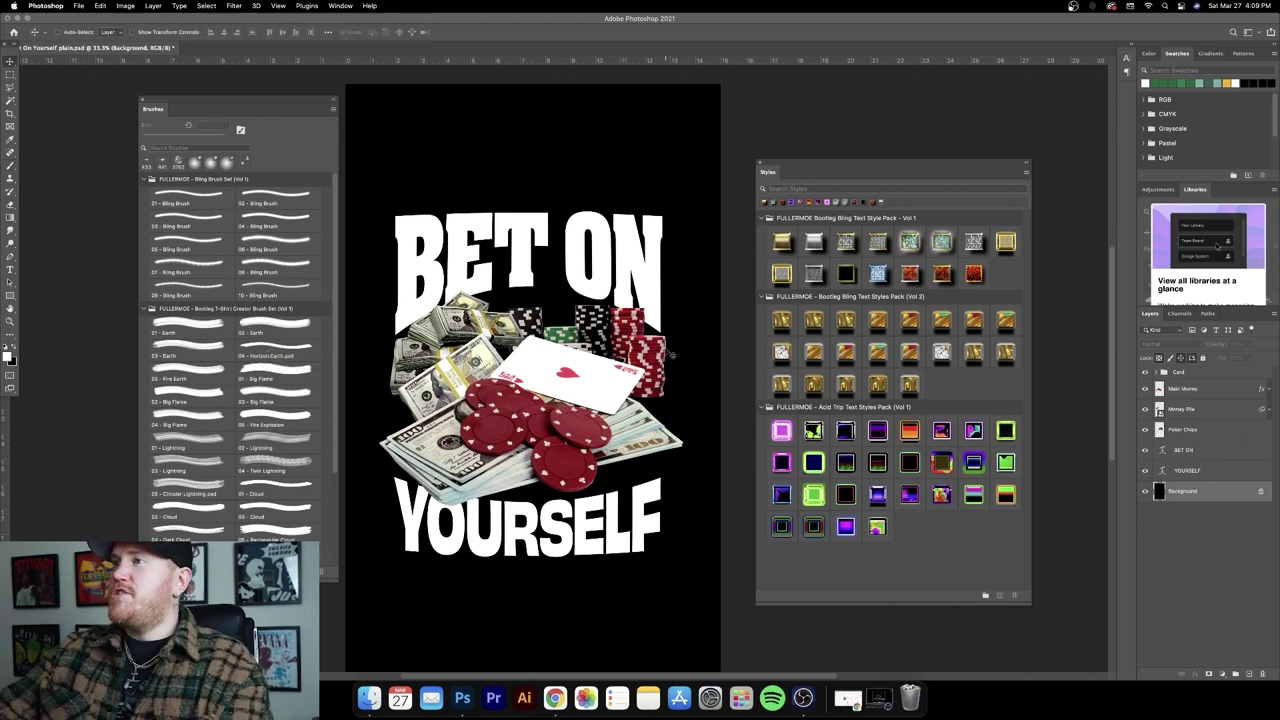
Step: Apply the first gold style from Bootleg Bling Text Style Pack - Vol 1 to the BET ON text layer
key(v)
click(1222, 452)
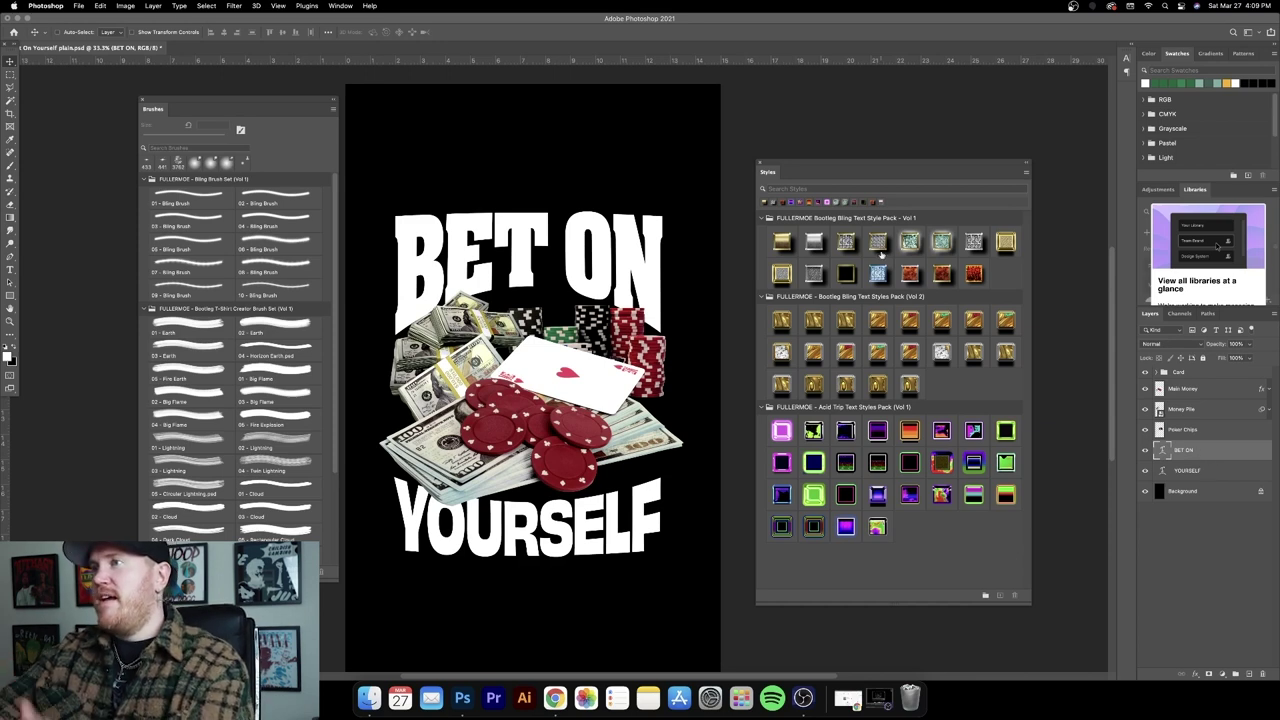
click(782, 242)
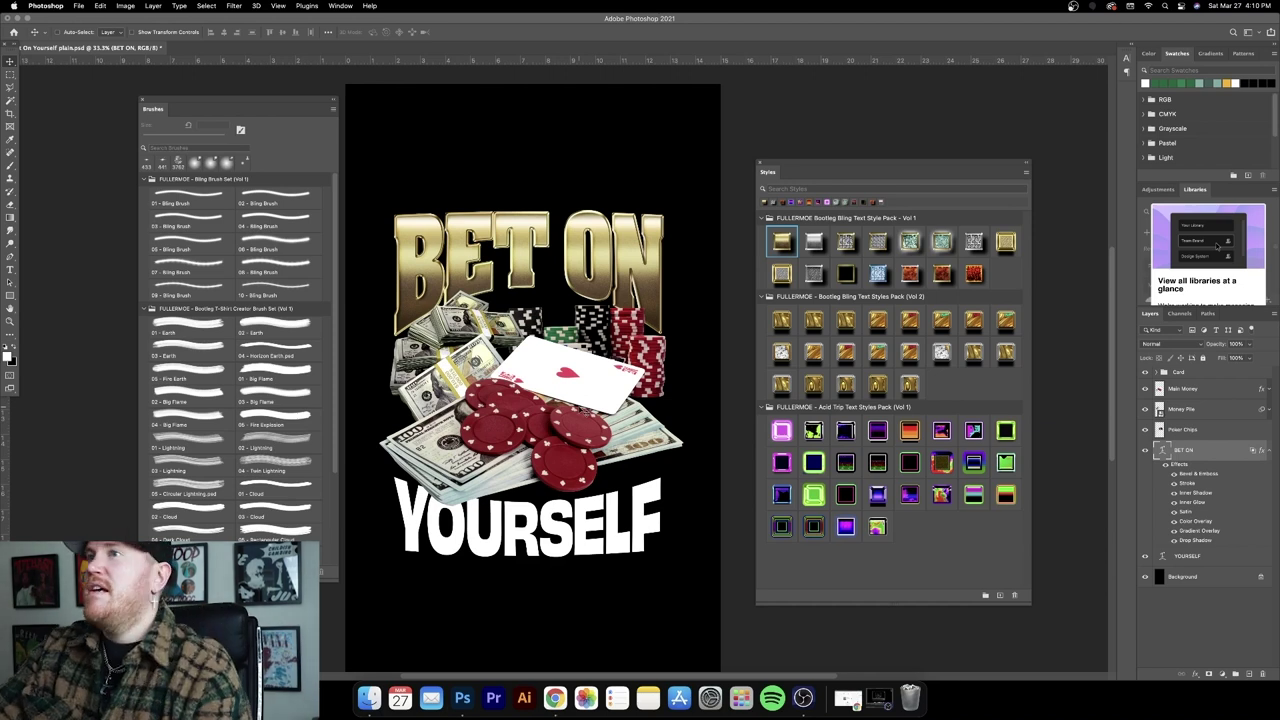
Step: Try other Bootleg Bling Vol 1 styles on the BET ON text, including the fiery one and the gold-bordered diamond one
click(848, 243)
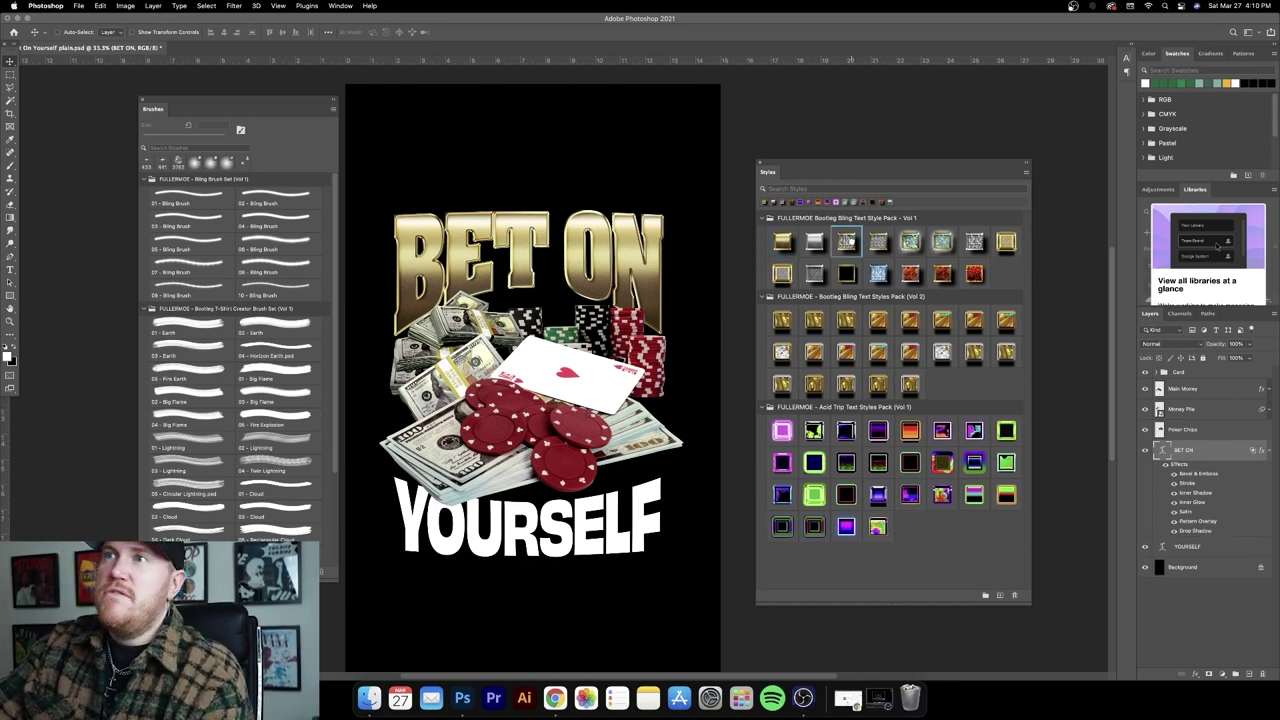
click(912, 245)
click(942, 273)
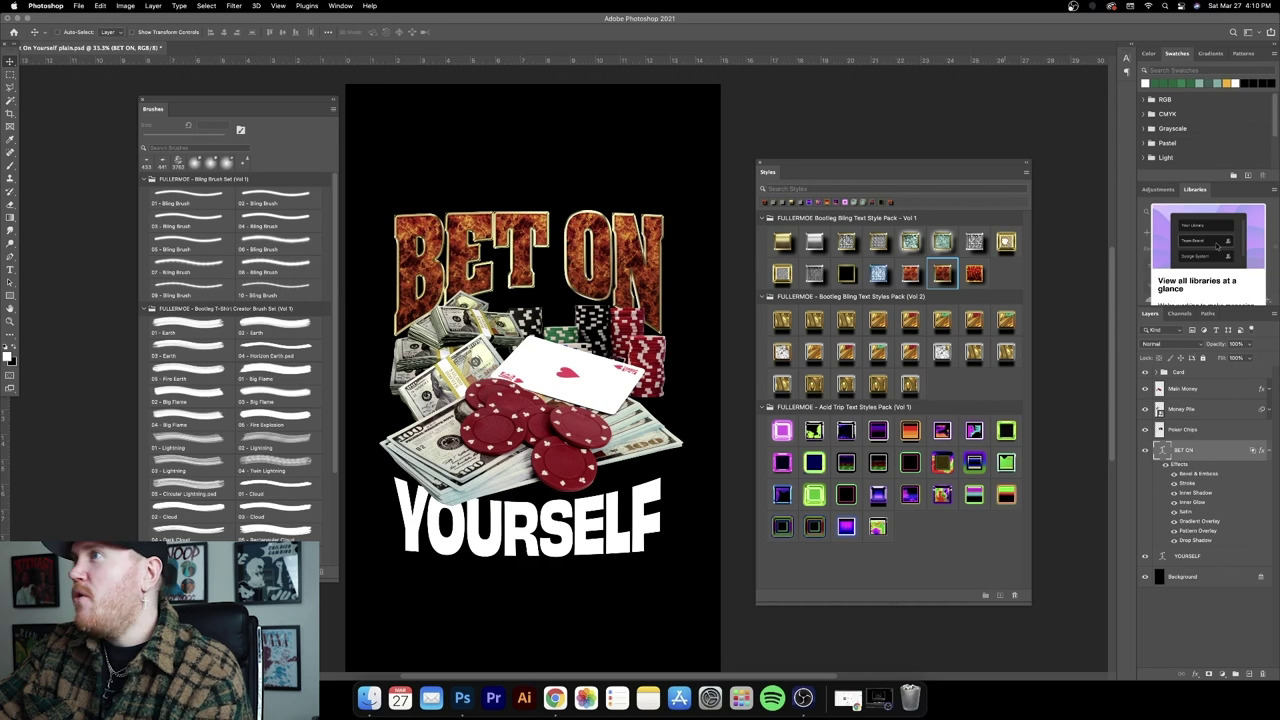
click(1005, 244)
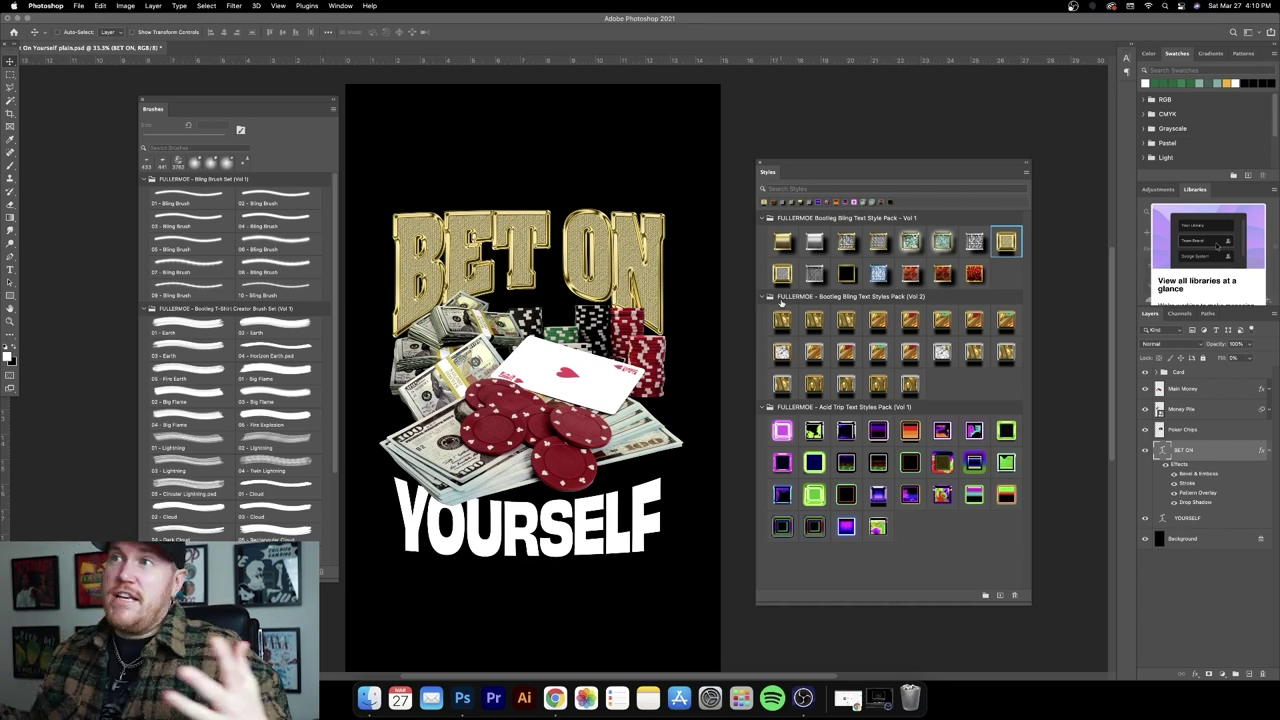
Step: Reapply the first gold Bootleg Bling Vol 1 style to the BET ON text and collapse the layer's effects list
click(786, 248)
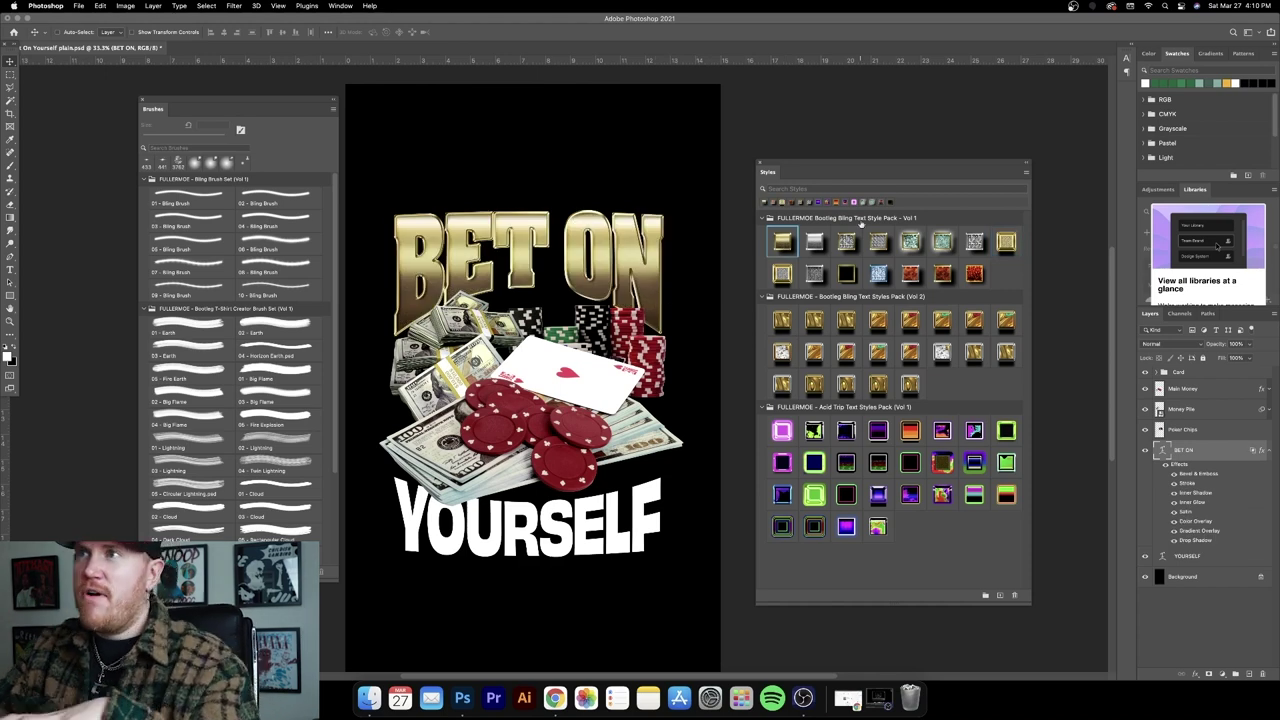
click(1269, 451)
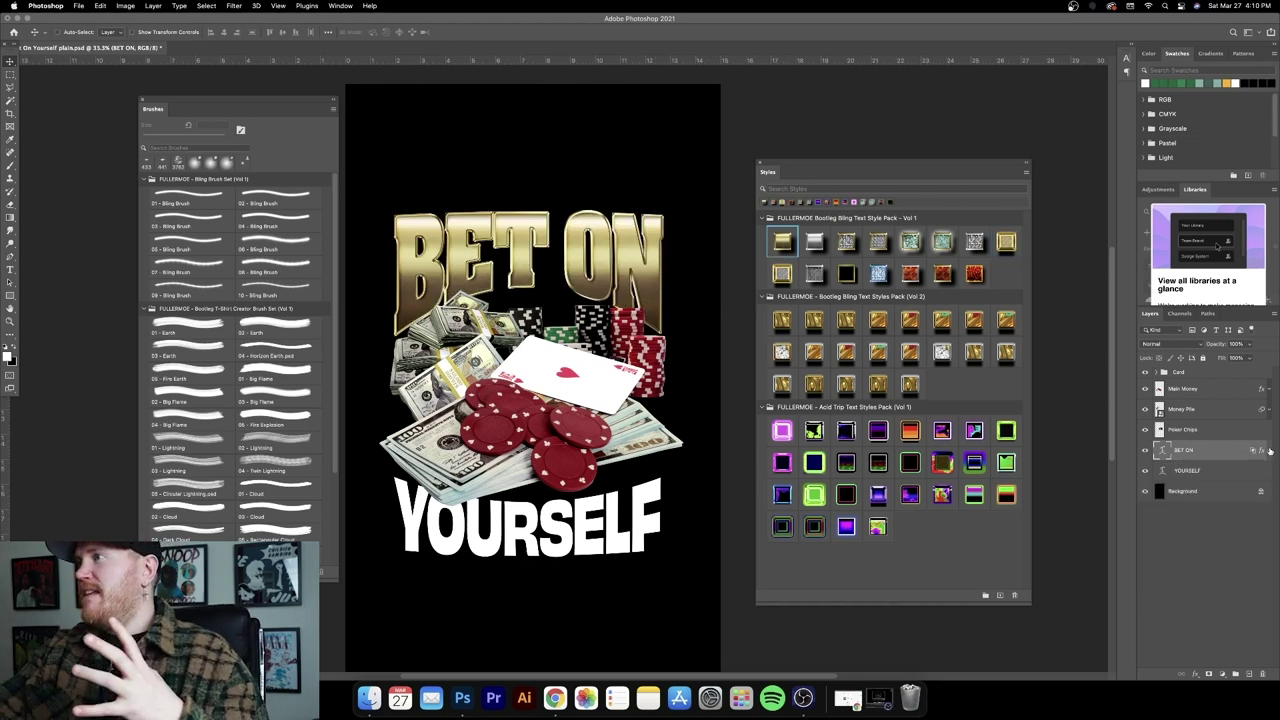
Step: Try the pink and purple Acid Trip styles on the YOURSELF text layer, and finish with the green-and-black patterned one
click(1210, 473)
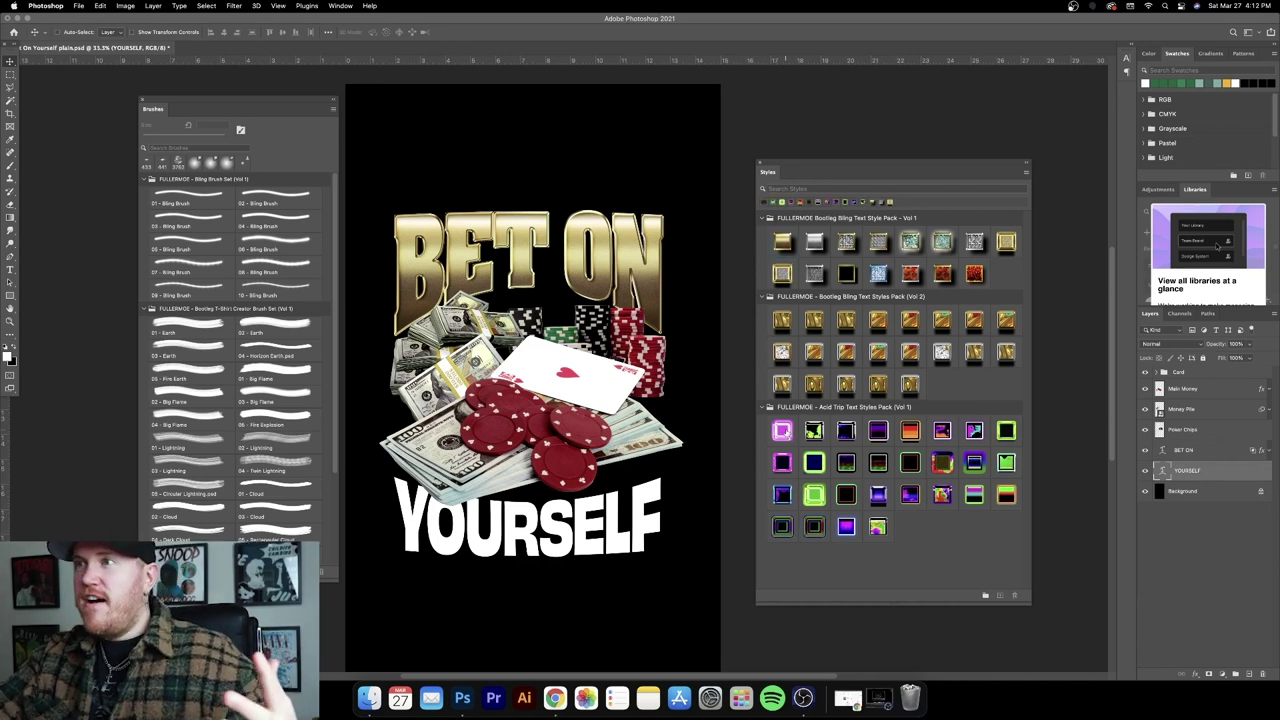
click(782, 430)
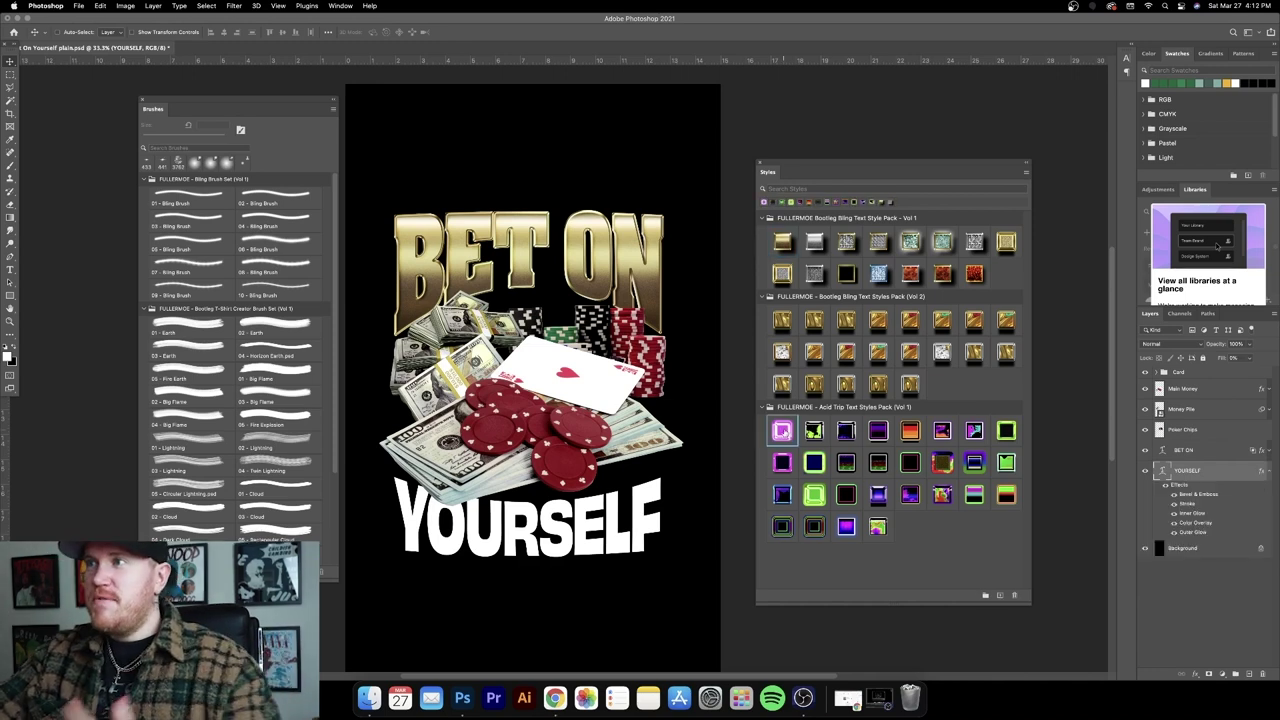
click(878, 431)
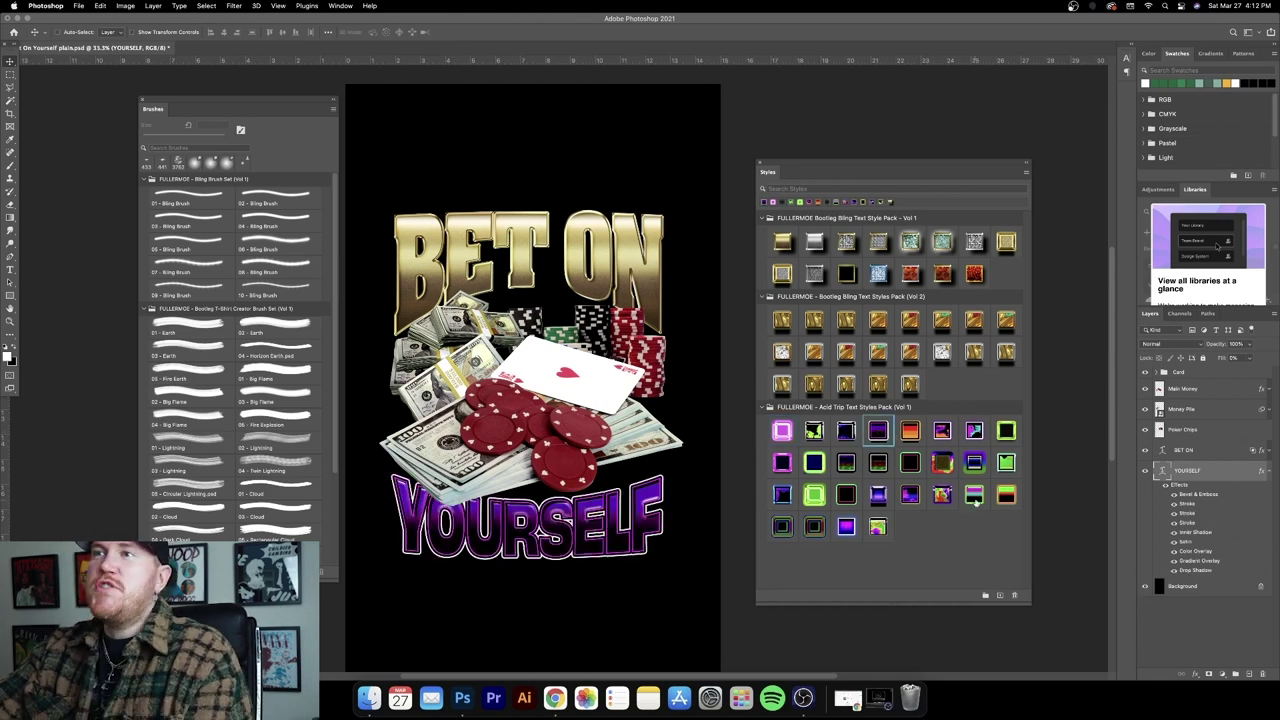
click(1005, 464)
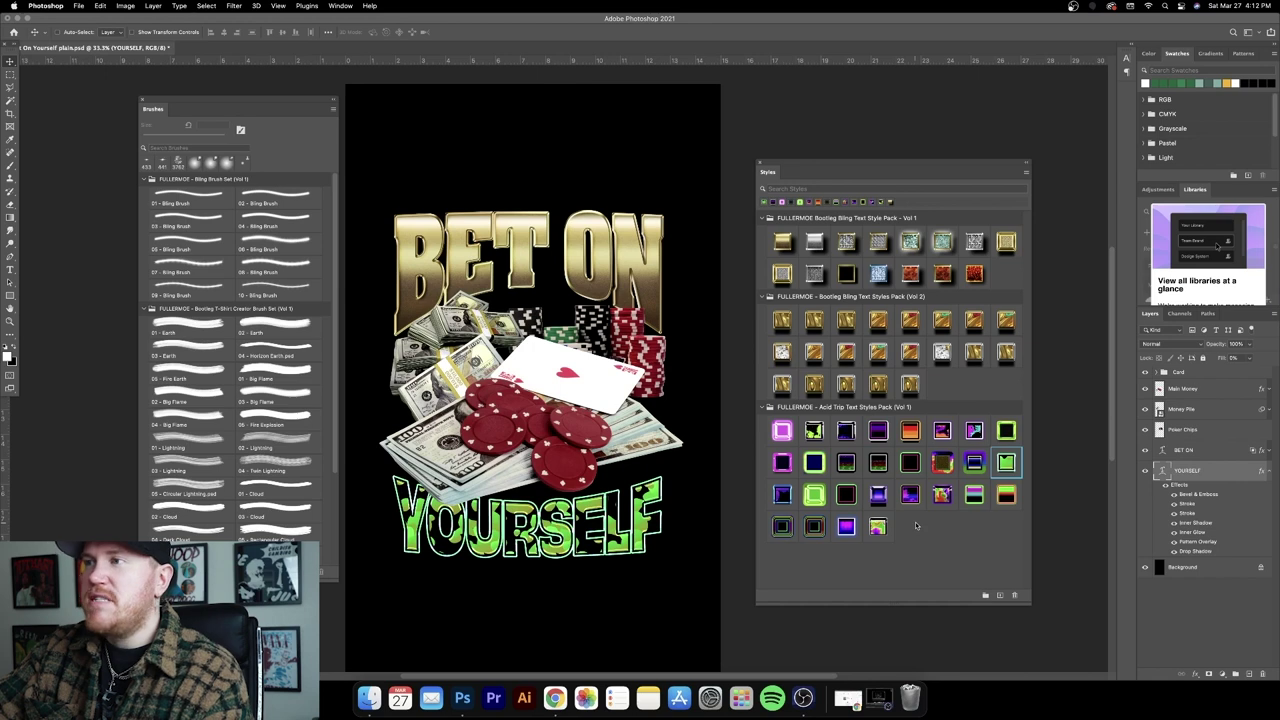
Step: Try the multicolour outline and the orange-and-purple patterned Acid Trip (Vol 1) styles on the YOURSELF text layer
click(814, 525)
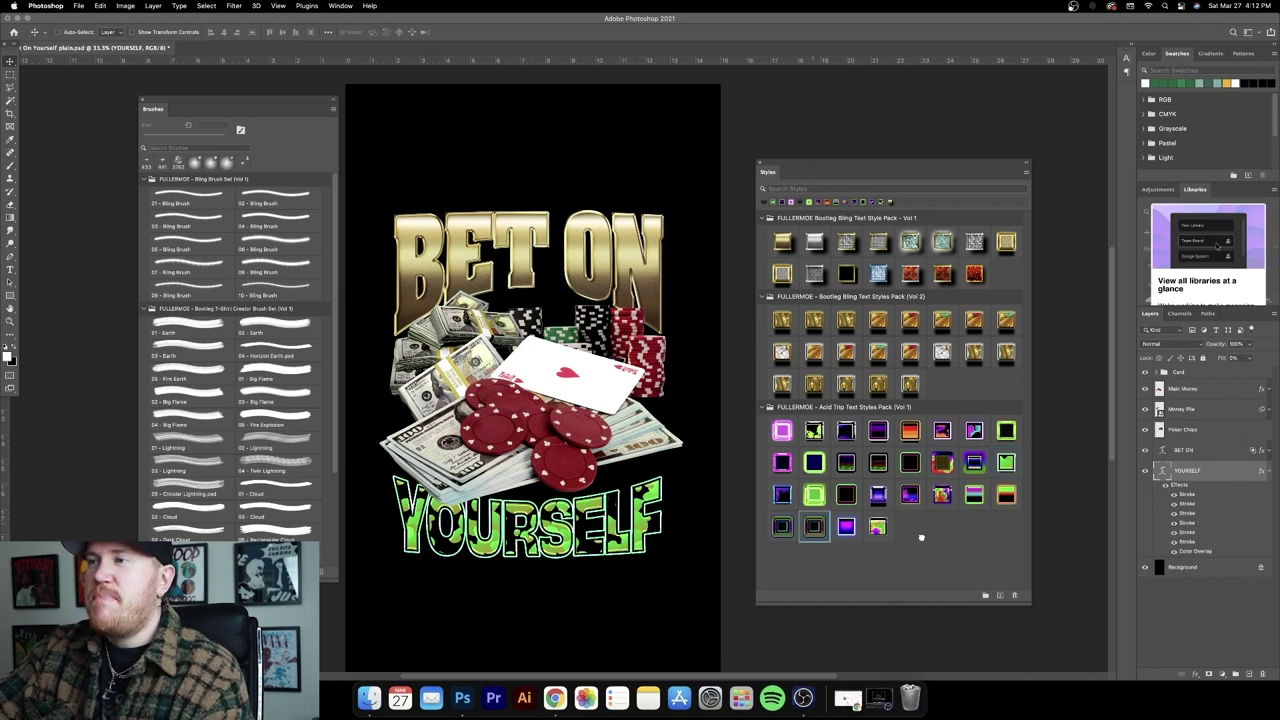
click(782, 525)
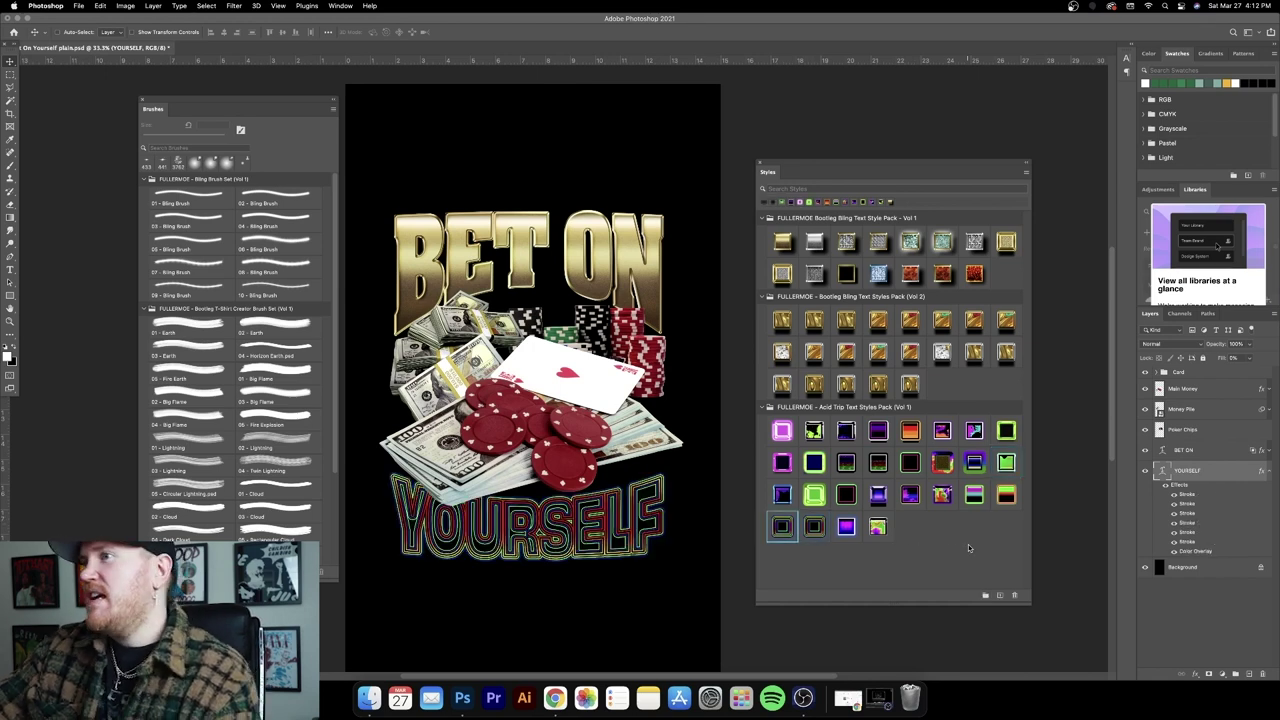
click(942, 430)
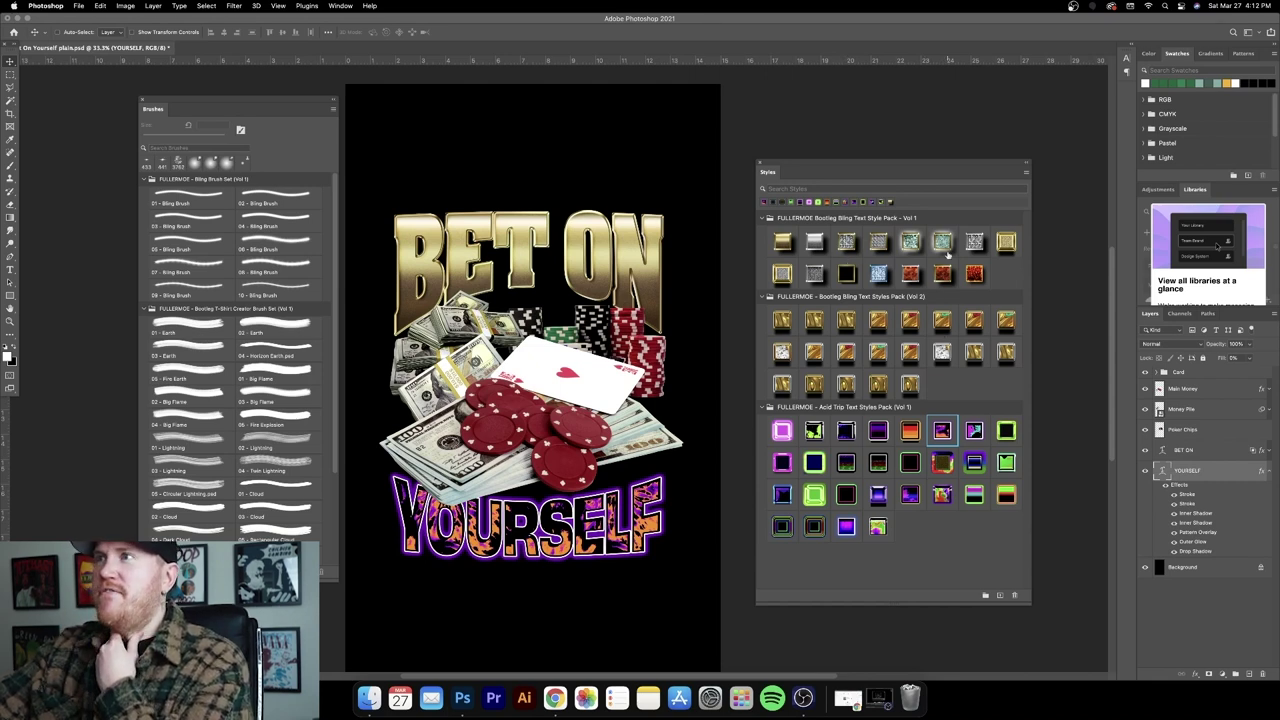
Step: Apply a gold-bordered diamond style from Bootleg Bling Text Style Pack - Vol 1 to the YOURSELF text and collapse the layer's effects list
click(846, 241)
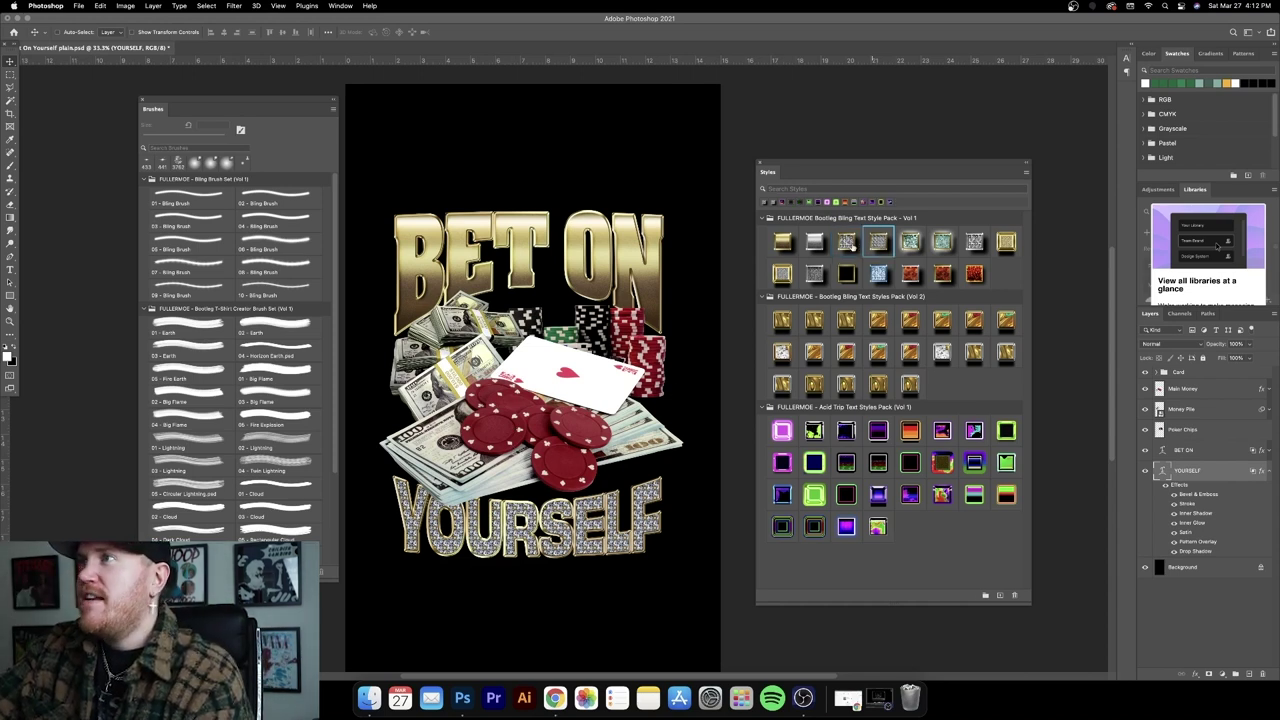
click(848, 243)
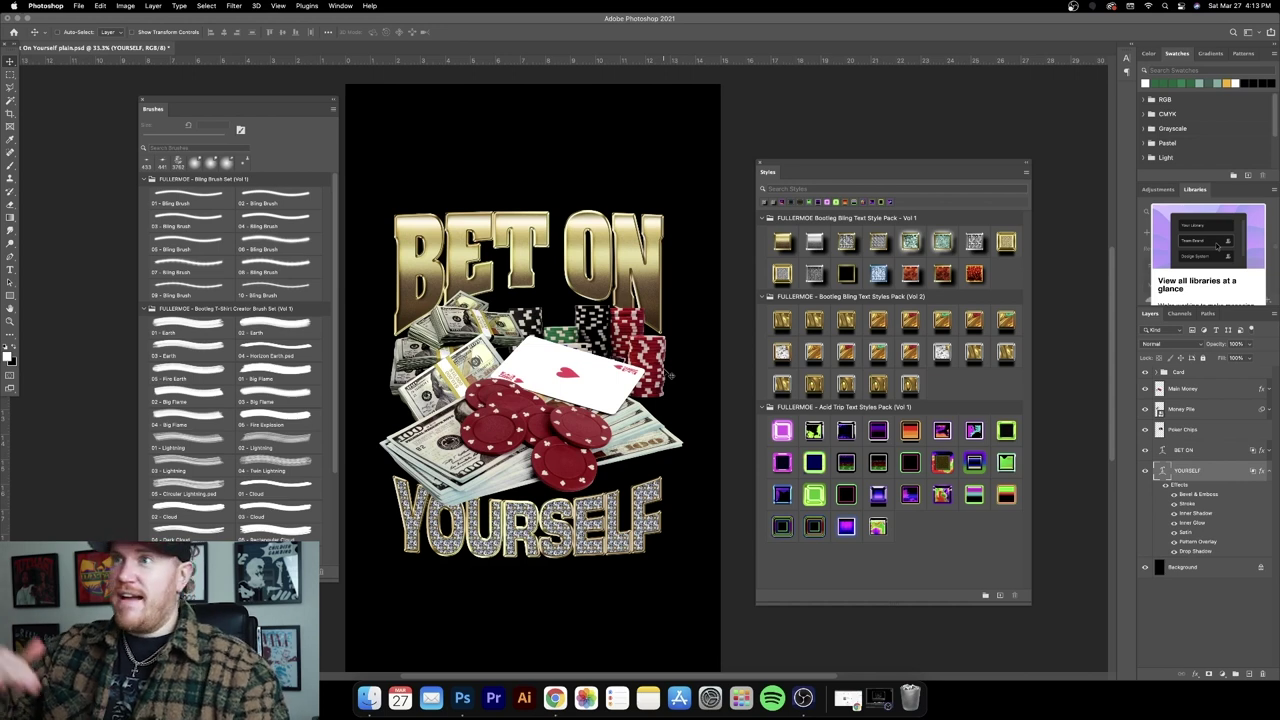
click(1268, 473)
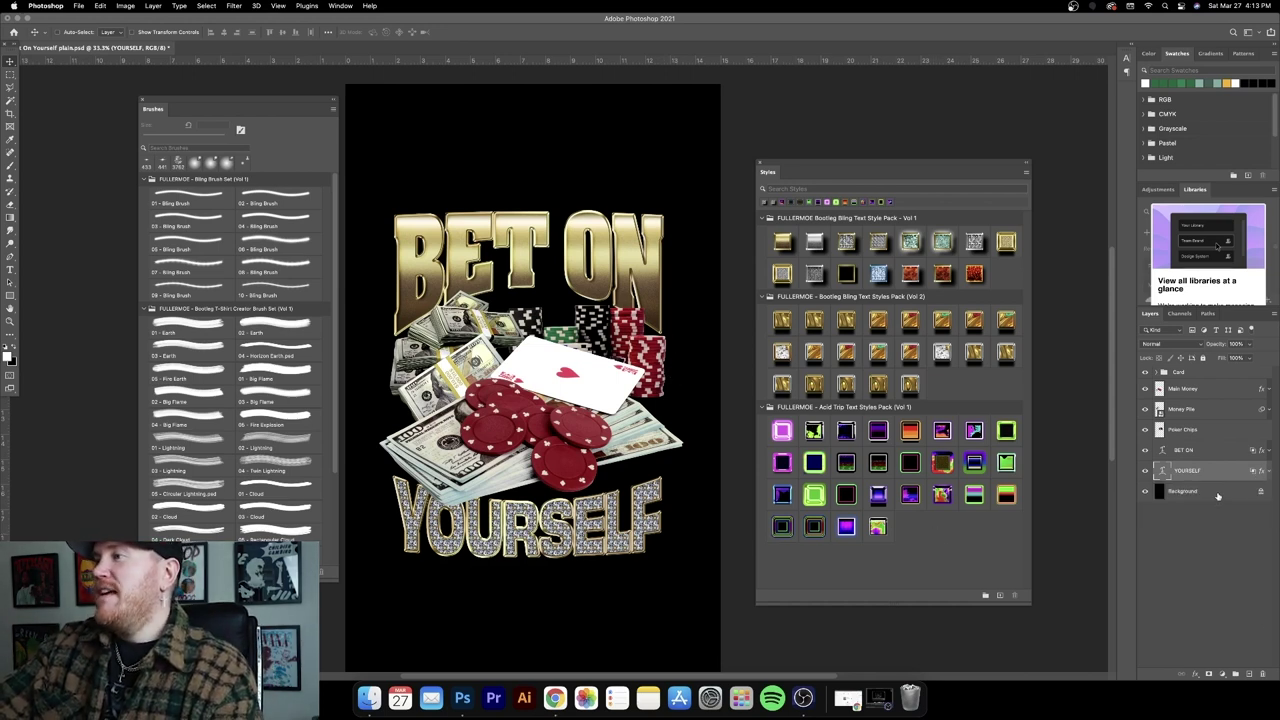
Step: Add a new empty layer directly above the Background layer and switch to the Brush tool
click(1217, 491)
key(super+shift+alt+n)
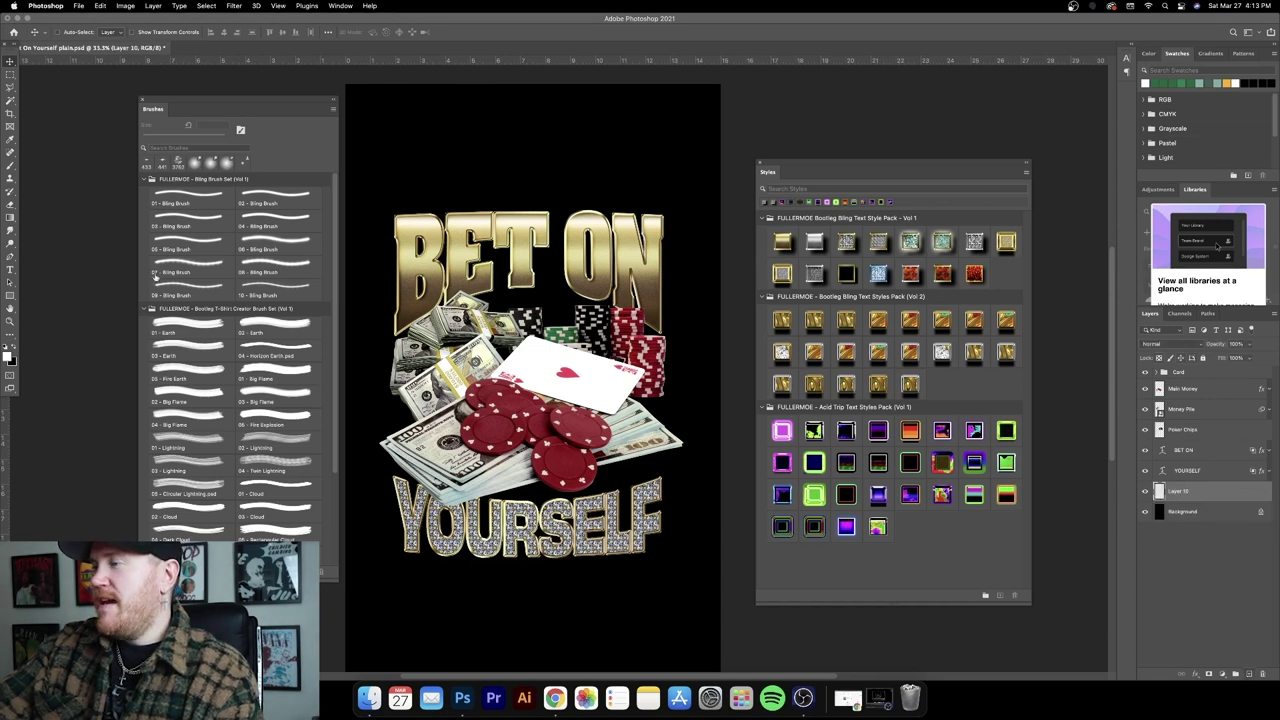
scroll(193, 345, down, 3)
click(9, 167)
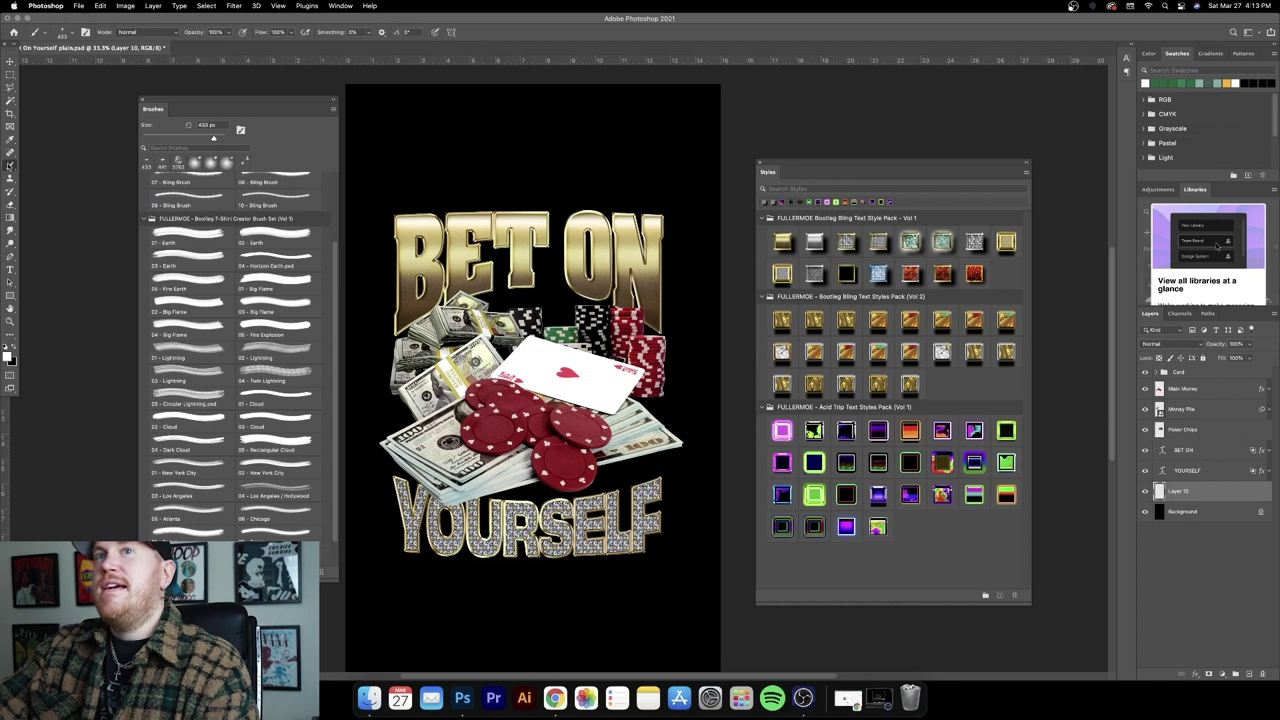
Step: Sample colours from the poker chips and gold lettering with the Eyedropper, ending on the green of the chip above the card
click(10, 141)
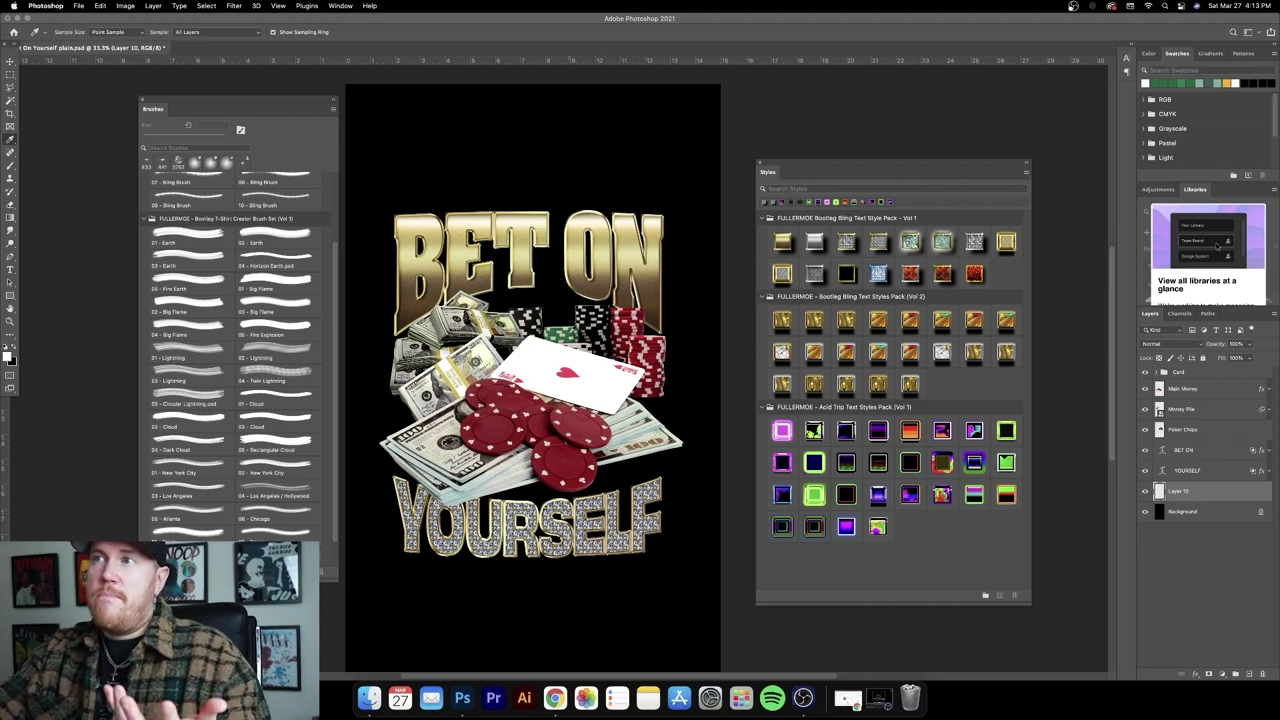
click(568, 332)
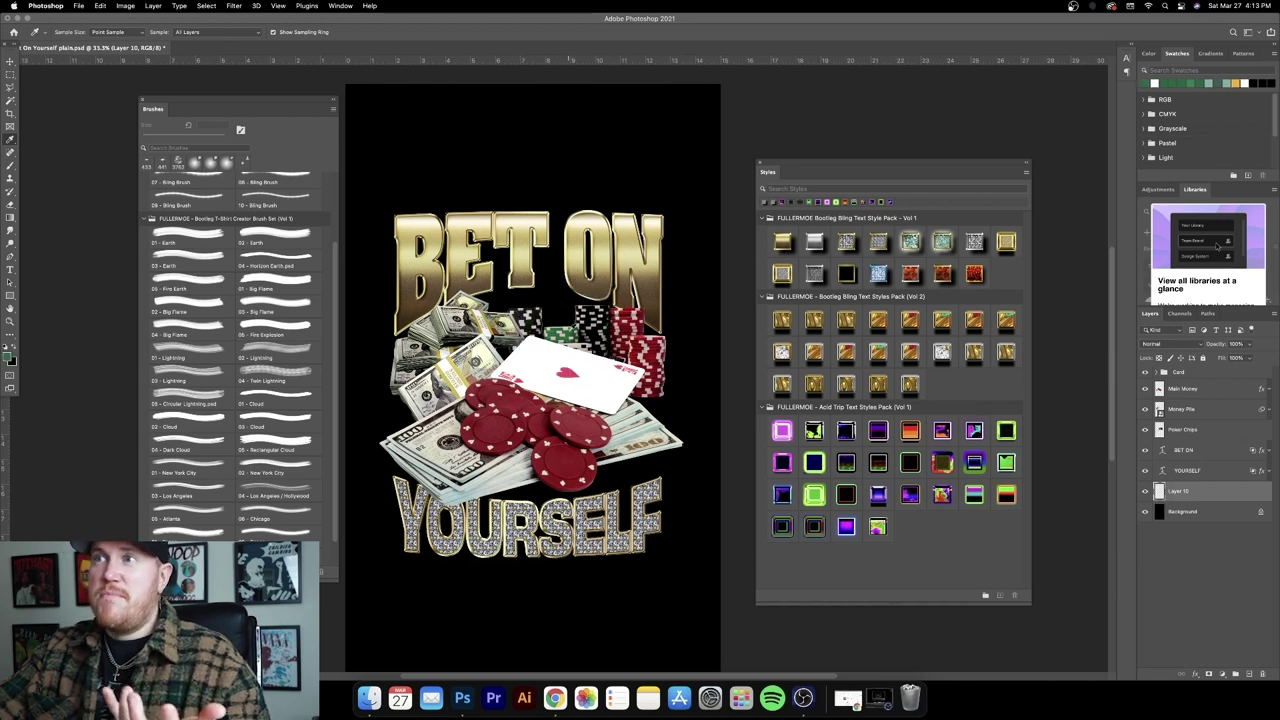
click(570, 333)
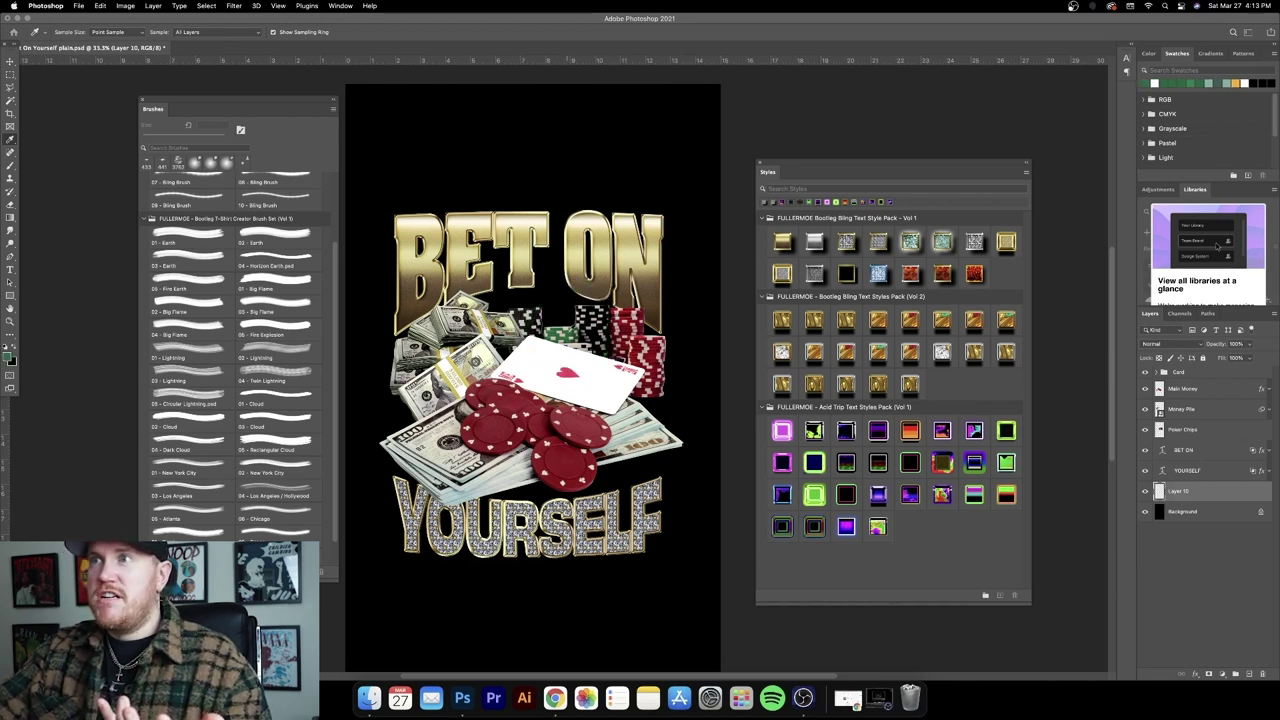
click(627, 312)
click(635, 362)
click(646, 366)
click(520, 245)
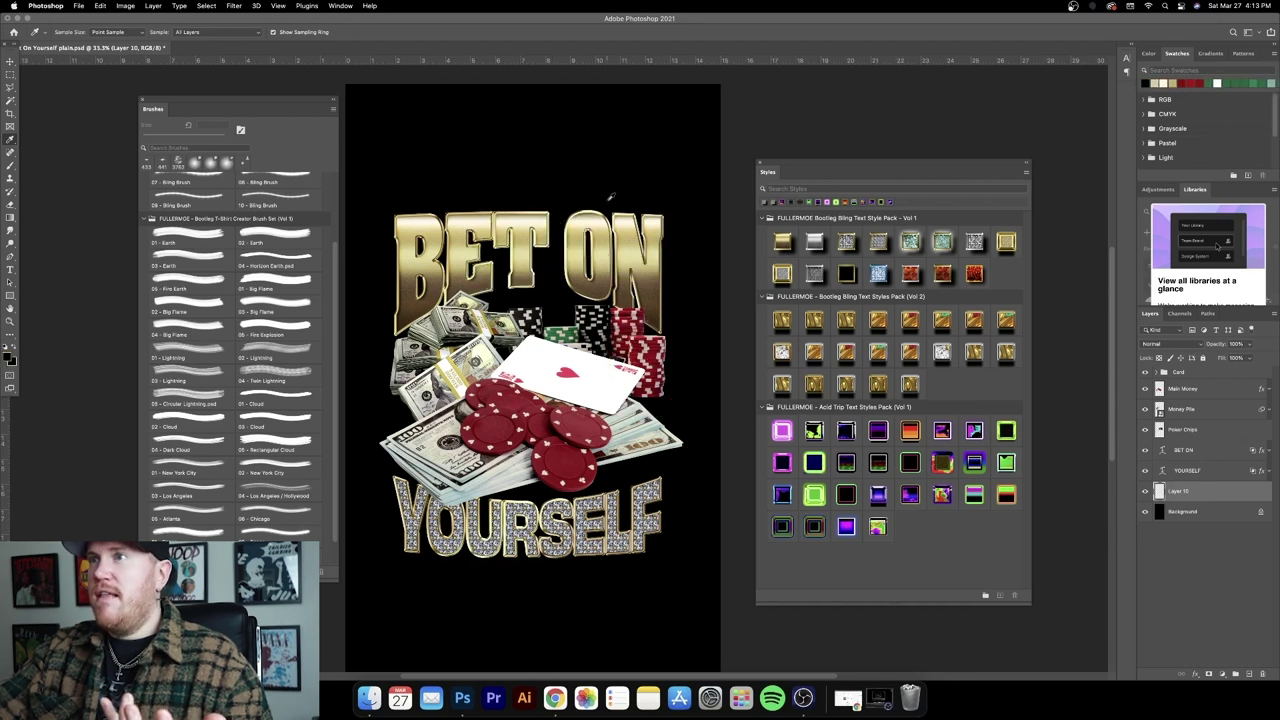
click(555, 331)
click(555, 331)
click(555, 331)
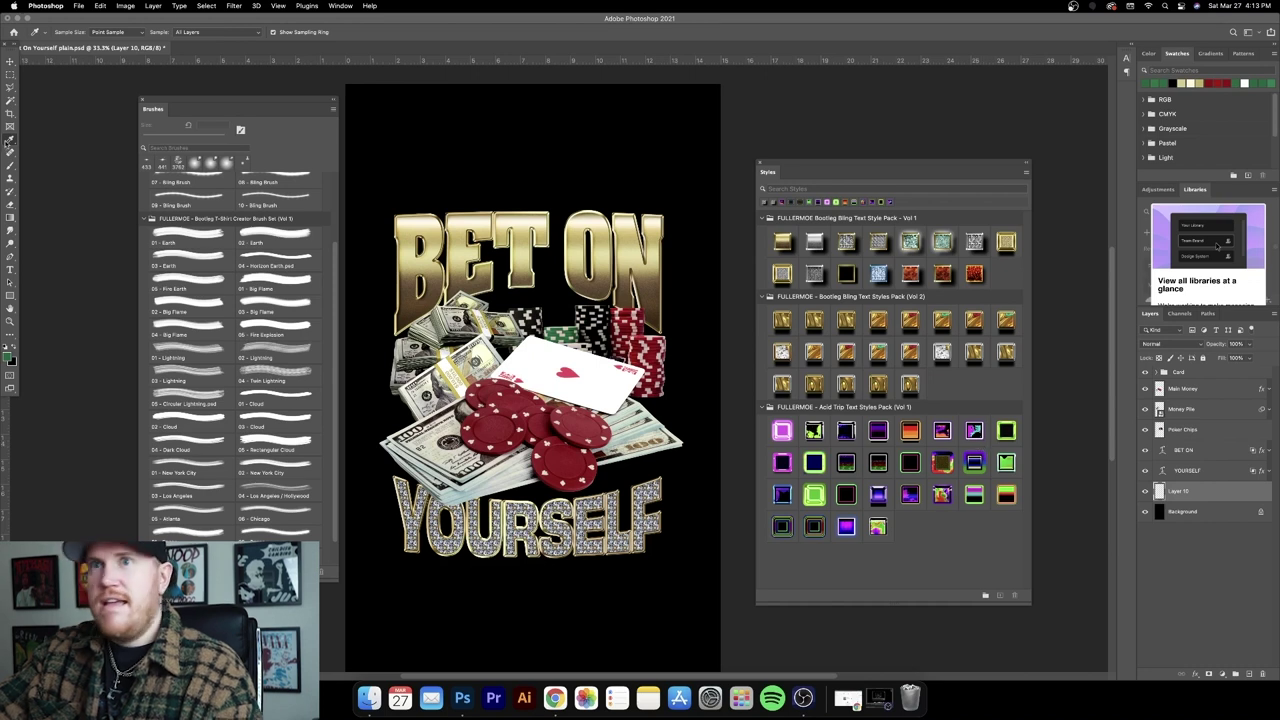
Step: Choose the 01 - Earth brush from the FULLERMOE Bootleg T-Shirt Creator Brush Set (Vol 1)
click(10, 165)
scroll(192, 283, up, 2)
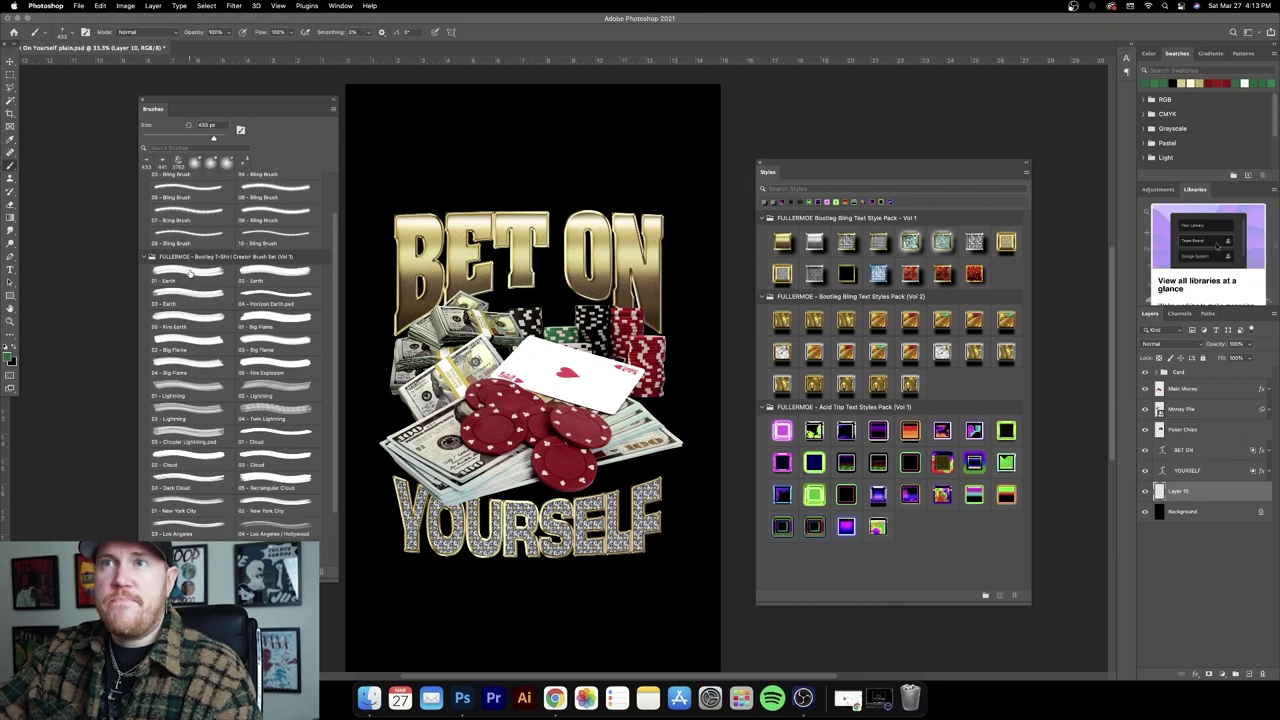
scroll(192, 273, down, 3)
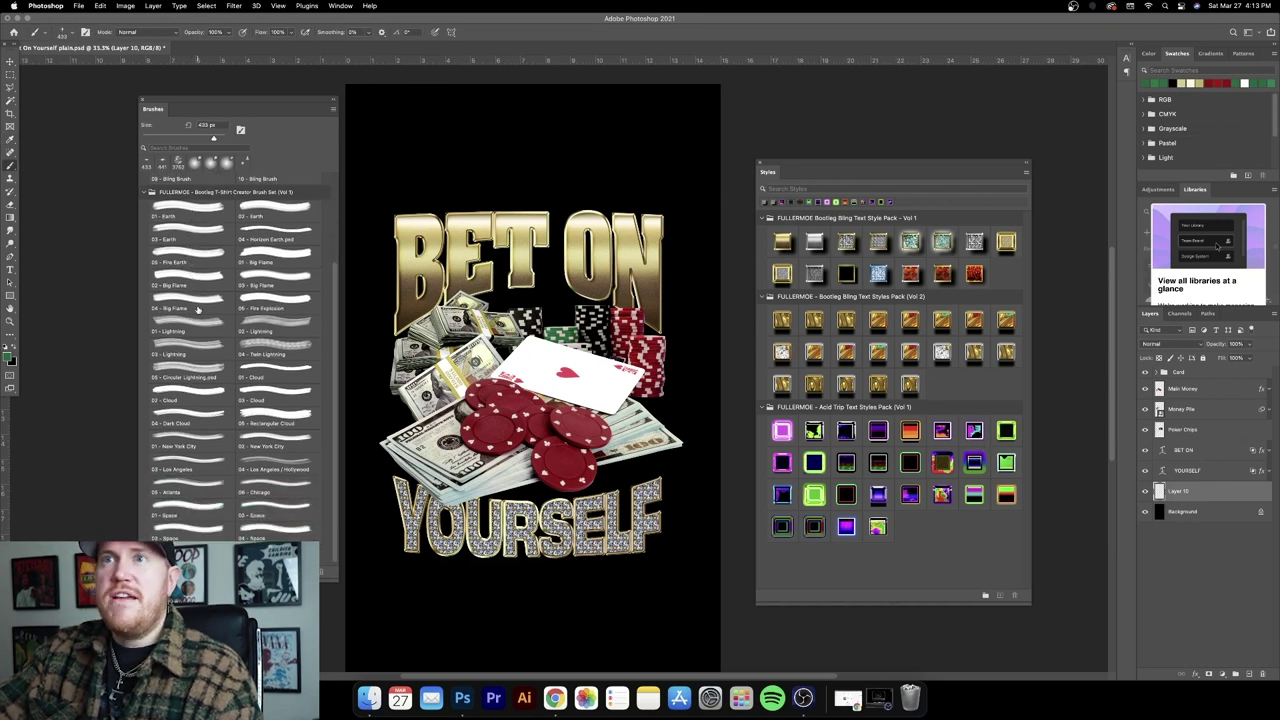
scroll(262, 358, down, 1)
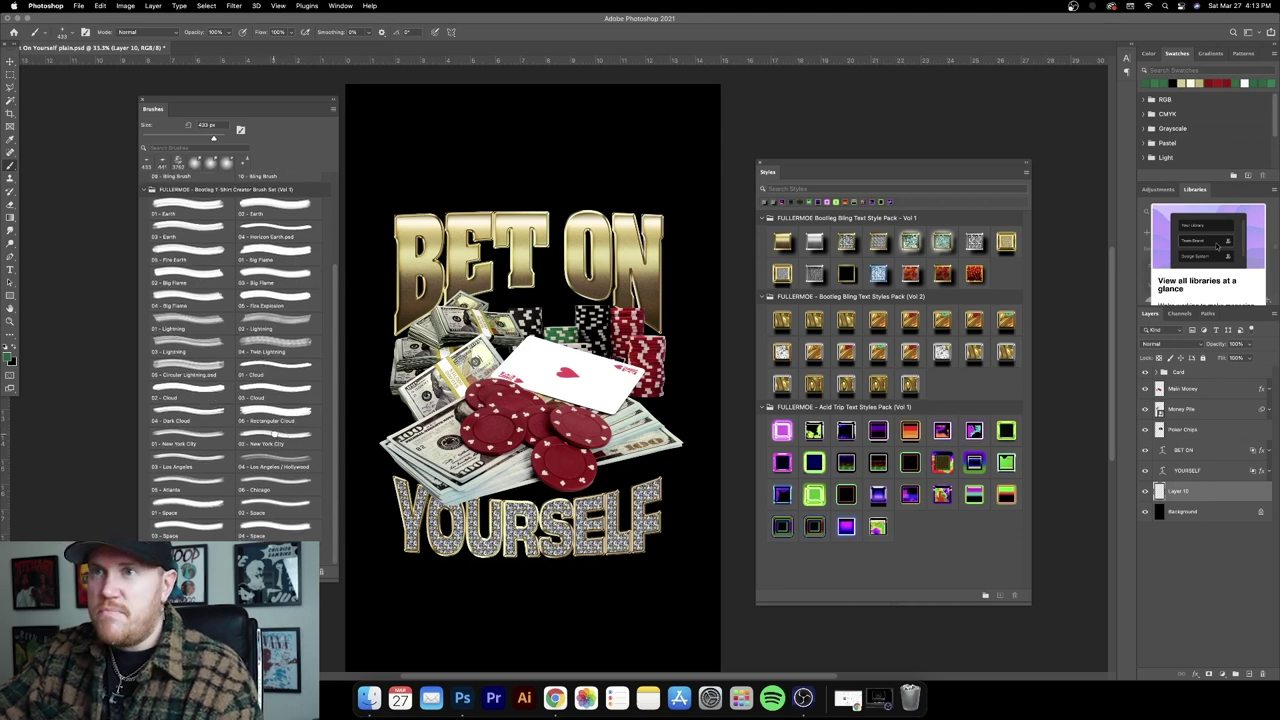
click(188, 414)
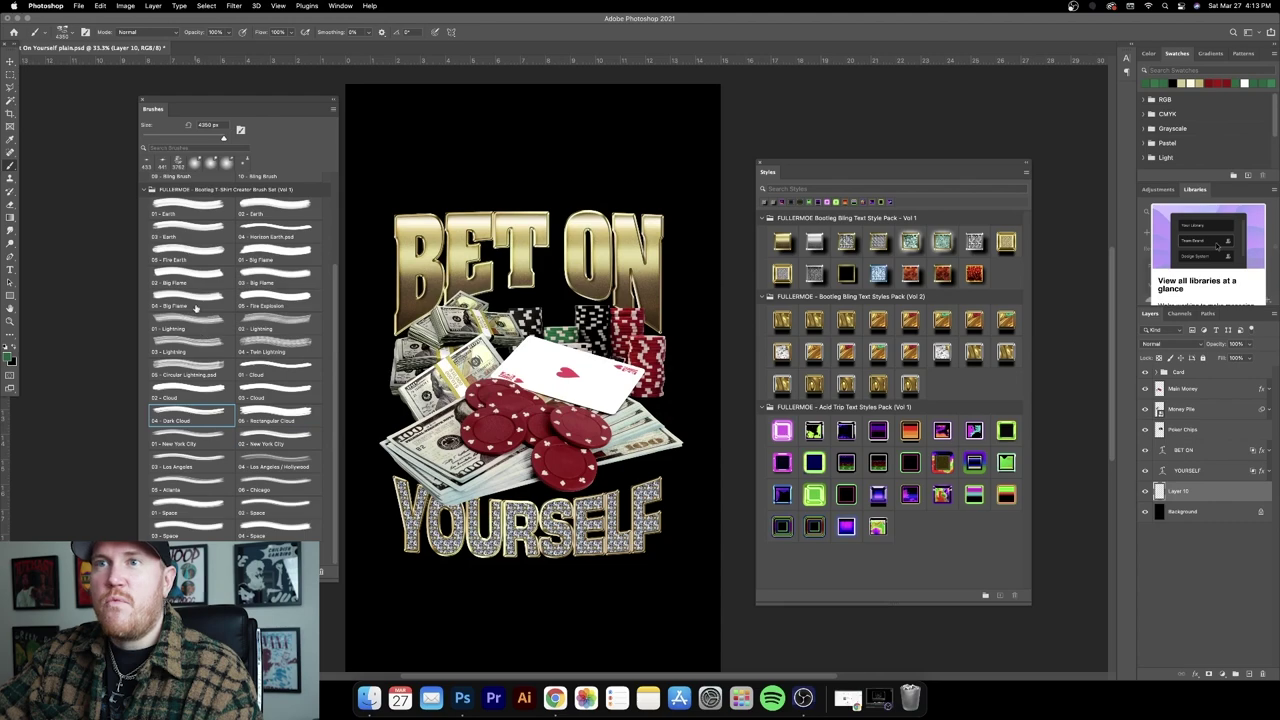
scroll(196, 308, up, 2)
click(188, 258)
Step: Stamp the green Earth texture behind the money, chips and text on the new layer, then return to the Move tool
drag(530, 380, 580, 420)
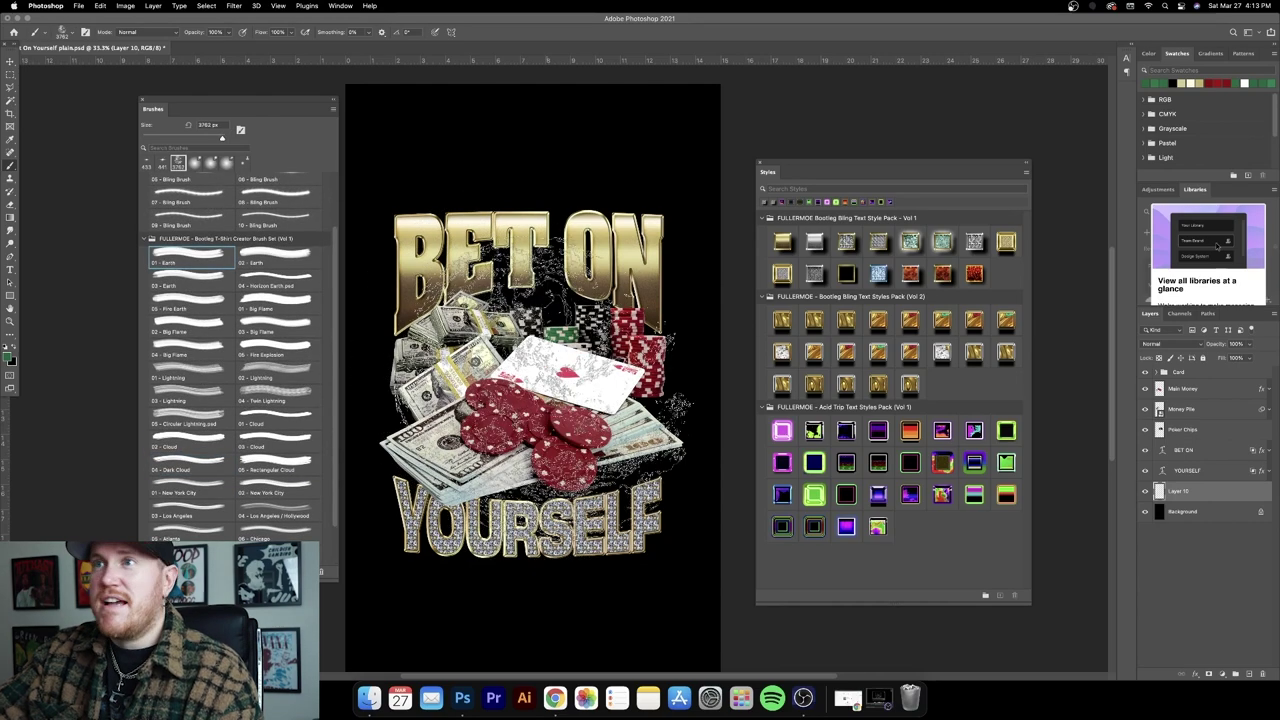
key(super+z)
mouse_move(530, 390)
mouse_down()
mouse_move(560, 410)
mouse_move(540, 395)
mouse_up()
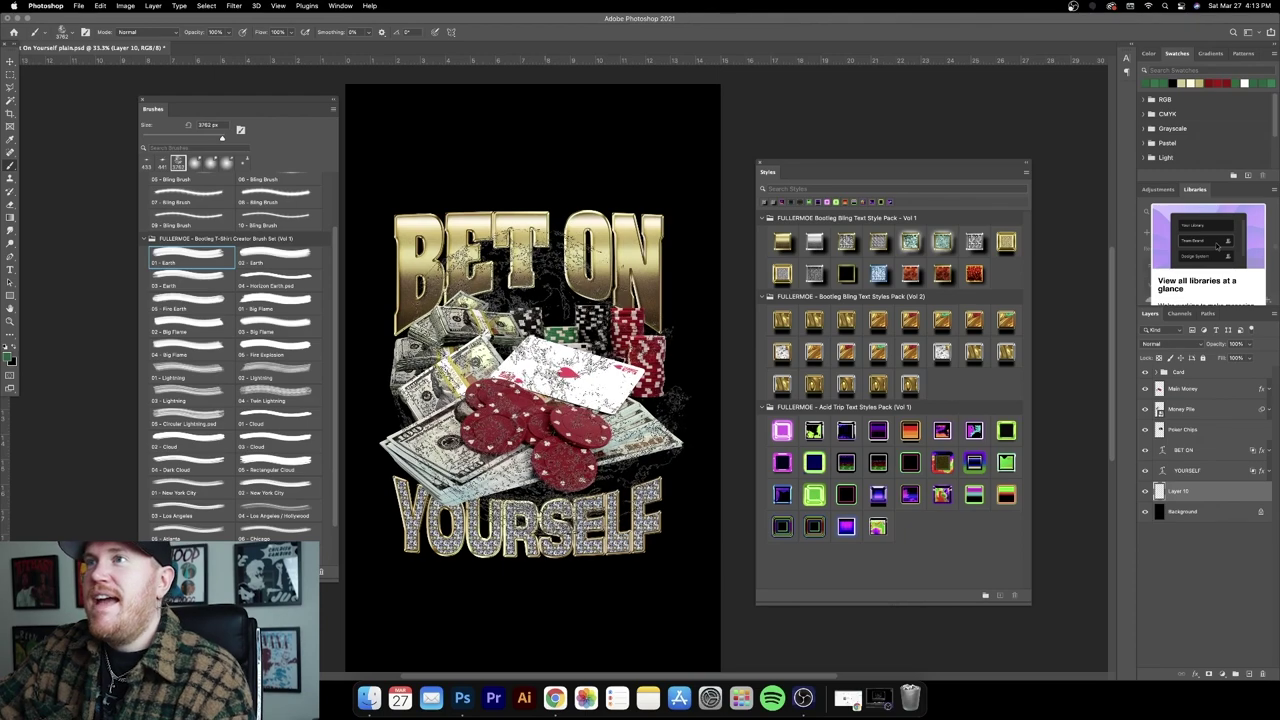
key(super+z)
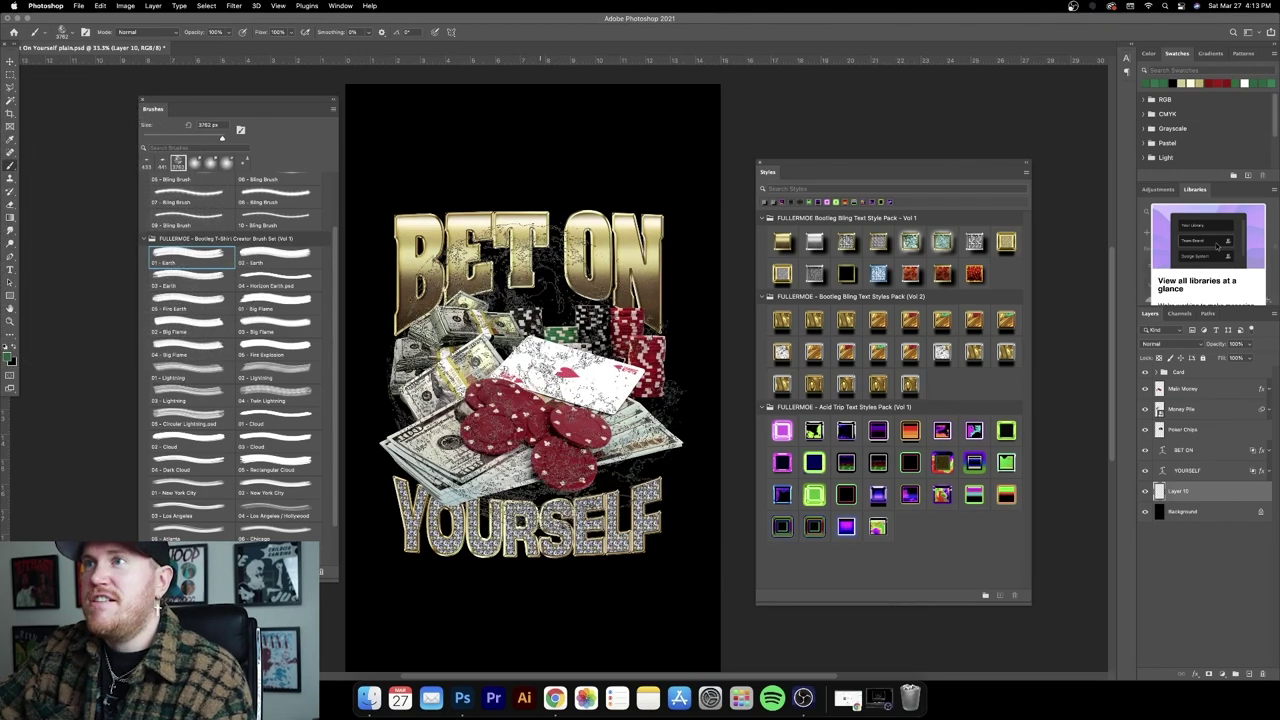
key(super+z)
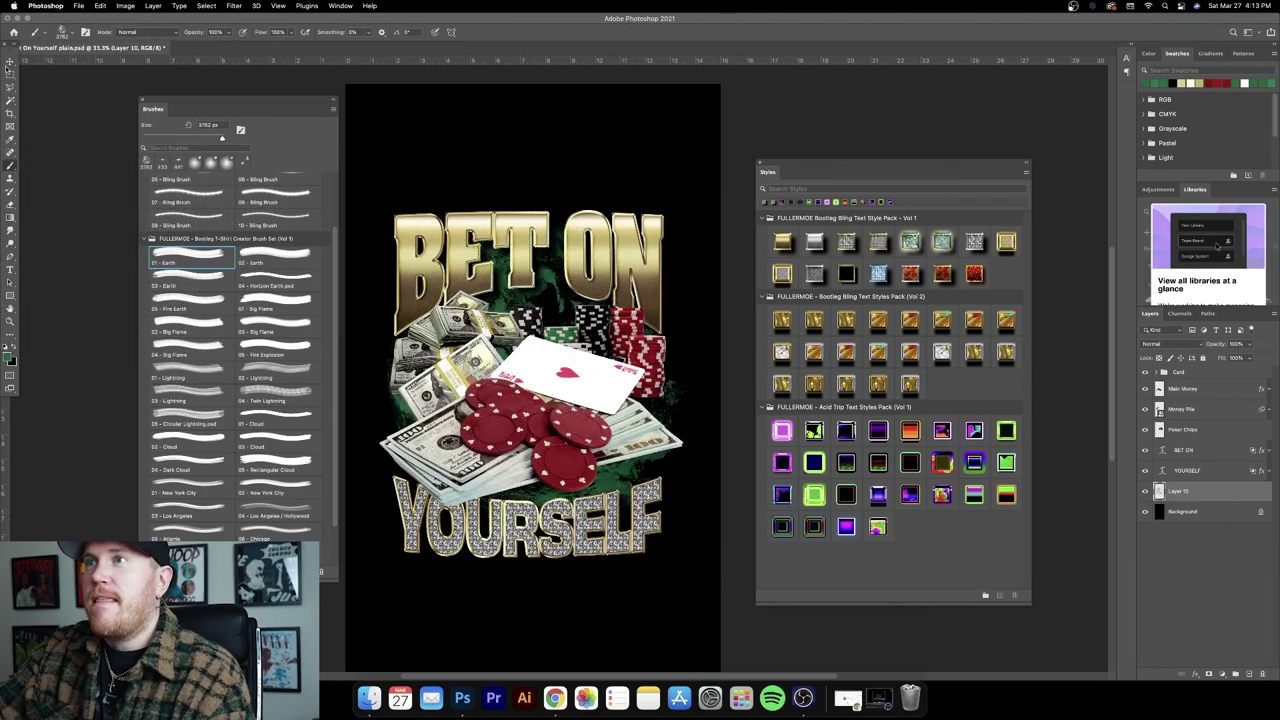
key(v)
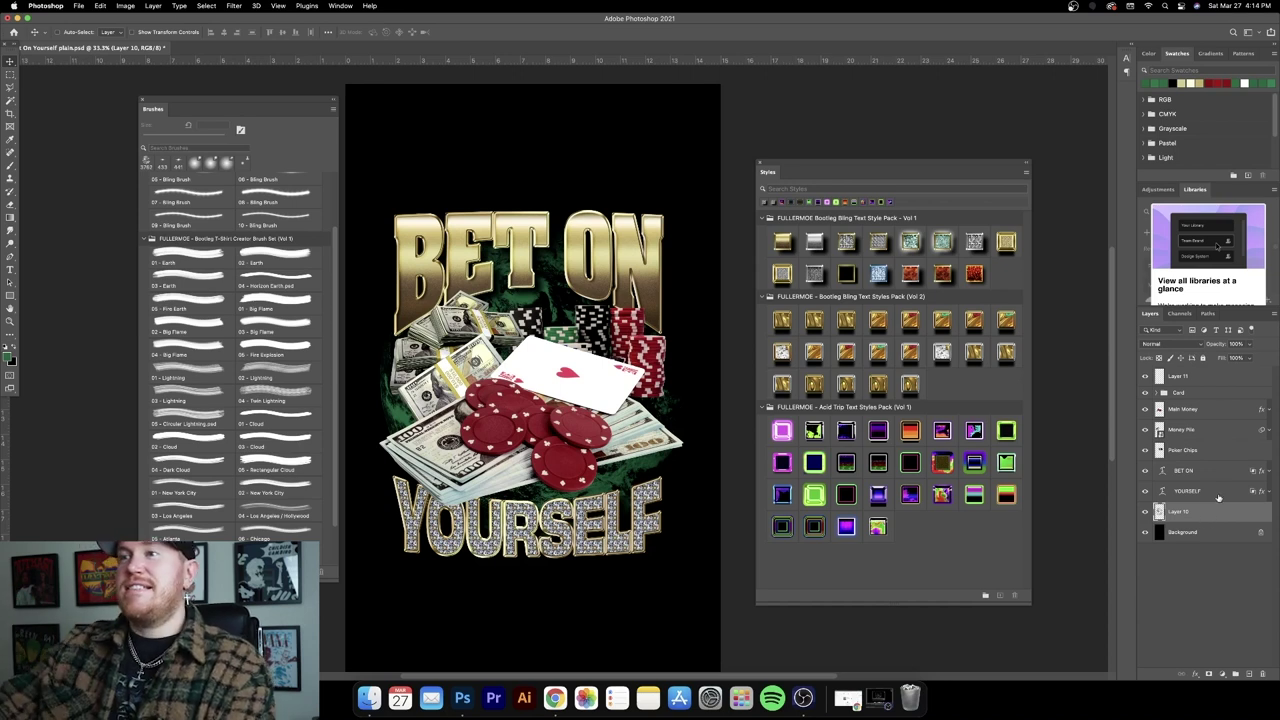
Step: Select the empty layer at the top of the layer stack and set the foreground colour to white
click(1211, 377)
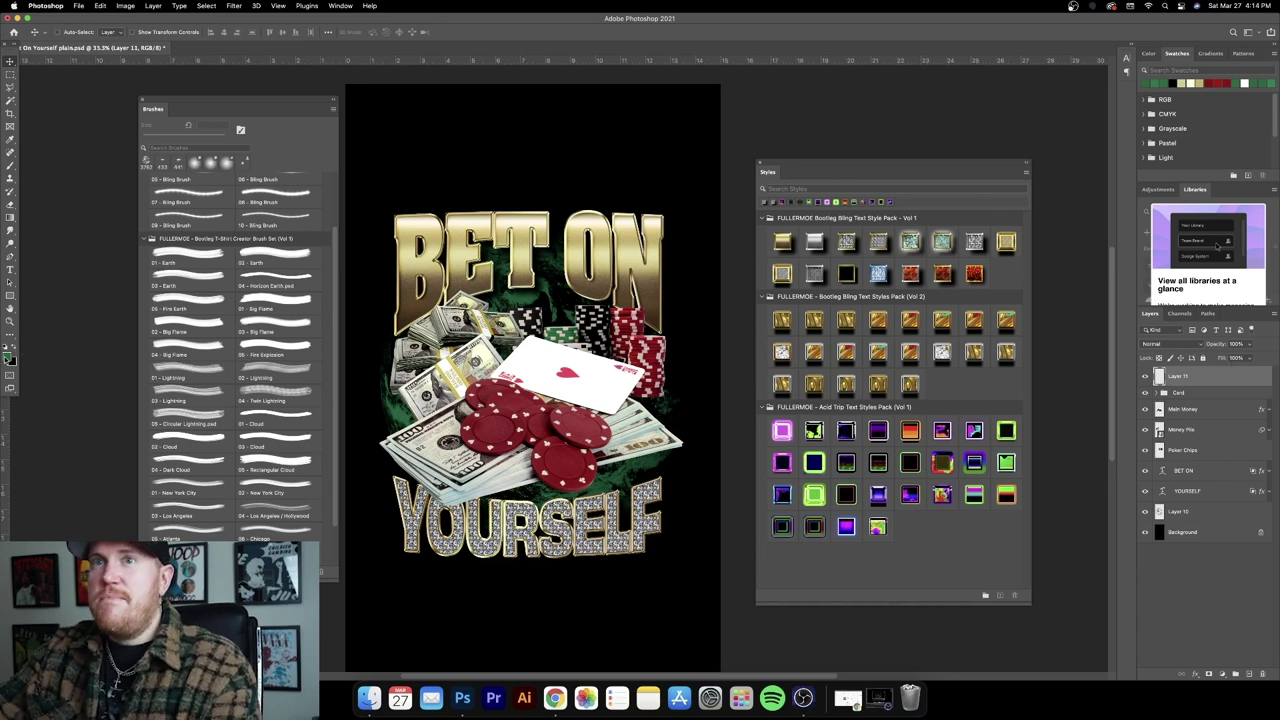
click(8, 358)
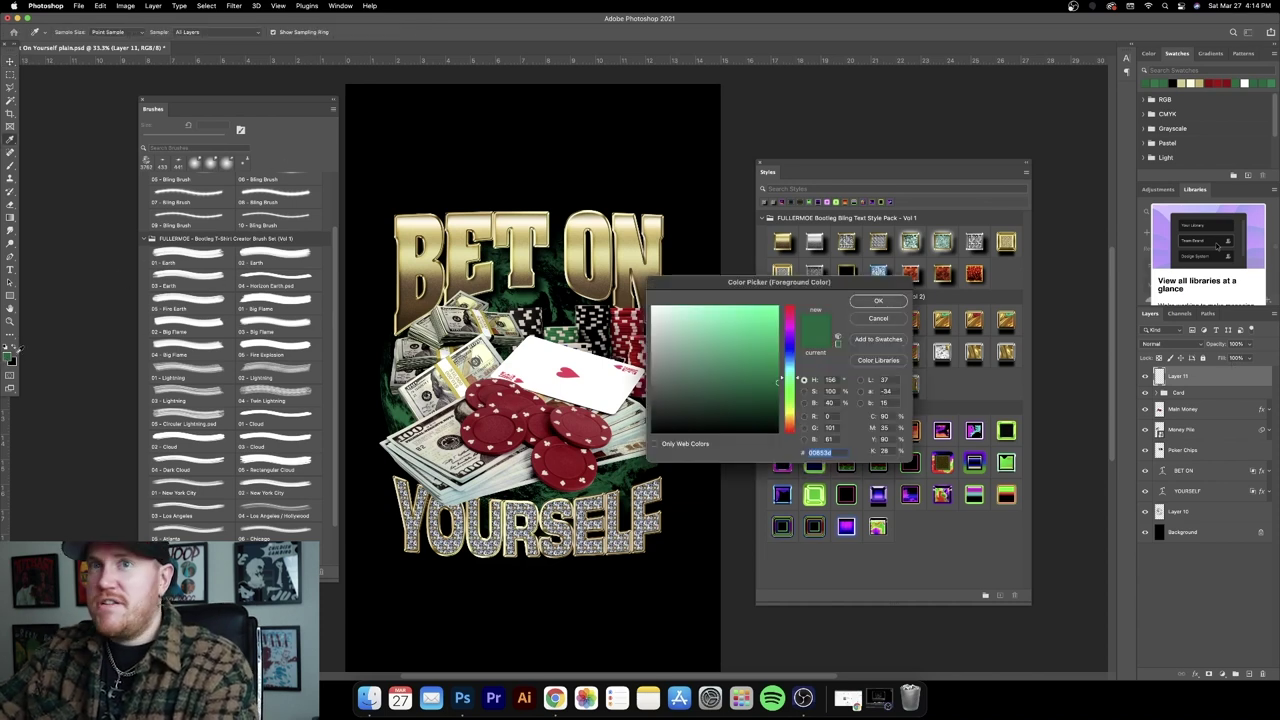
click(654, 309)
click(868, 301)
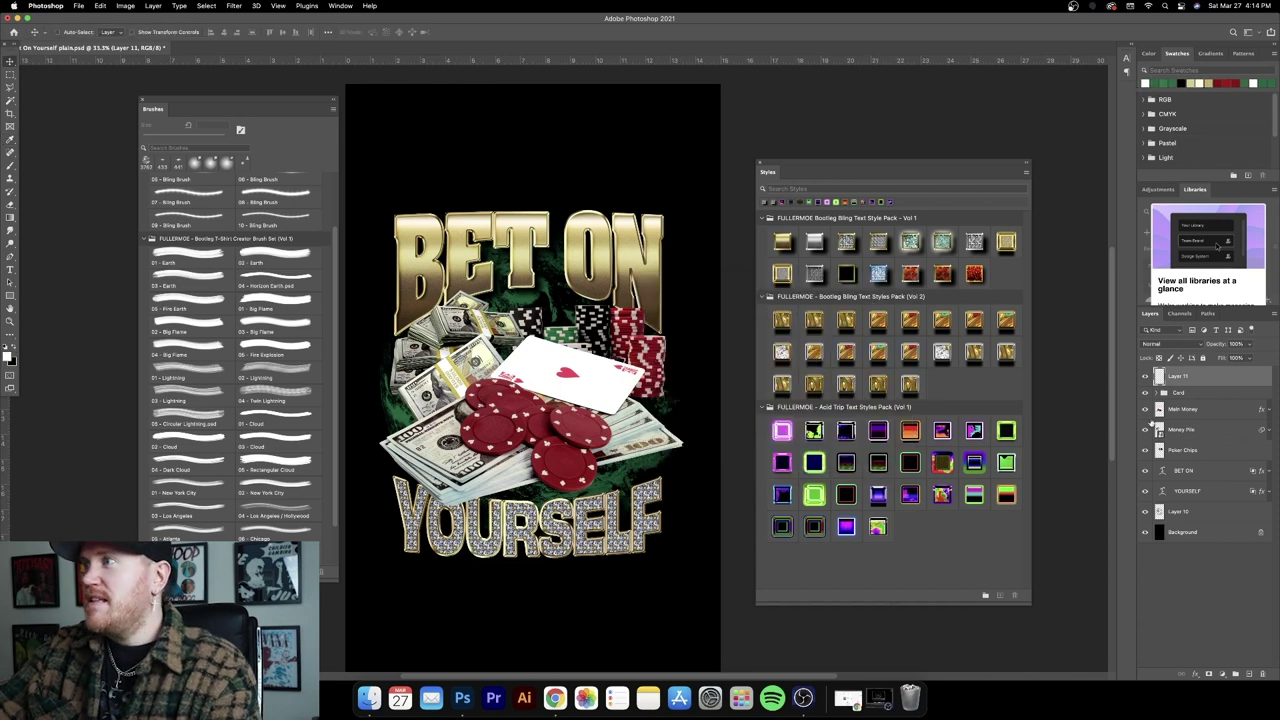
Step: Add three more empty layers at the top of the layer stack
click(1250, 676)
click(1251, 677)
click(1250, 676)
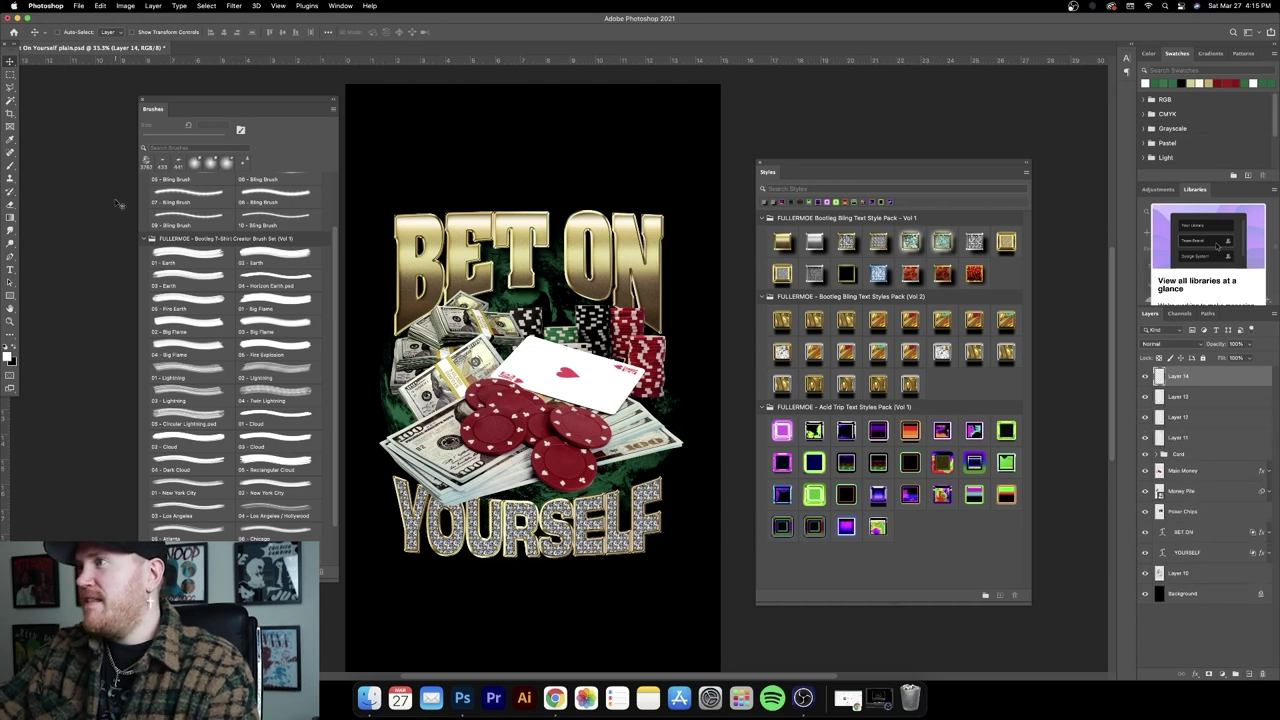
Step: Stamp white sparkles on the edges of the BET ON and YOURSELF lettering, using different brushes from FULLERMOE Bling Brush Set (Vol 1)
scroll(187, 282, up, 3)
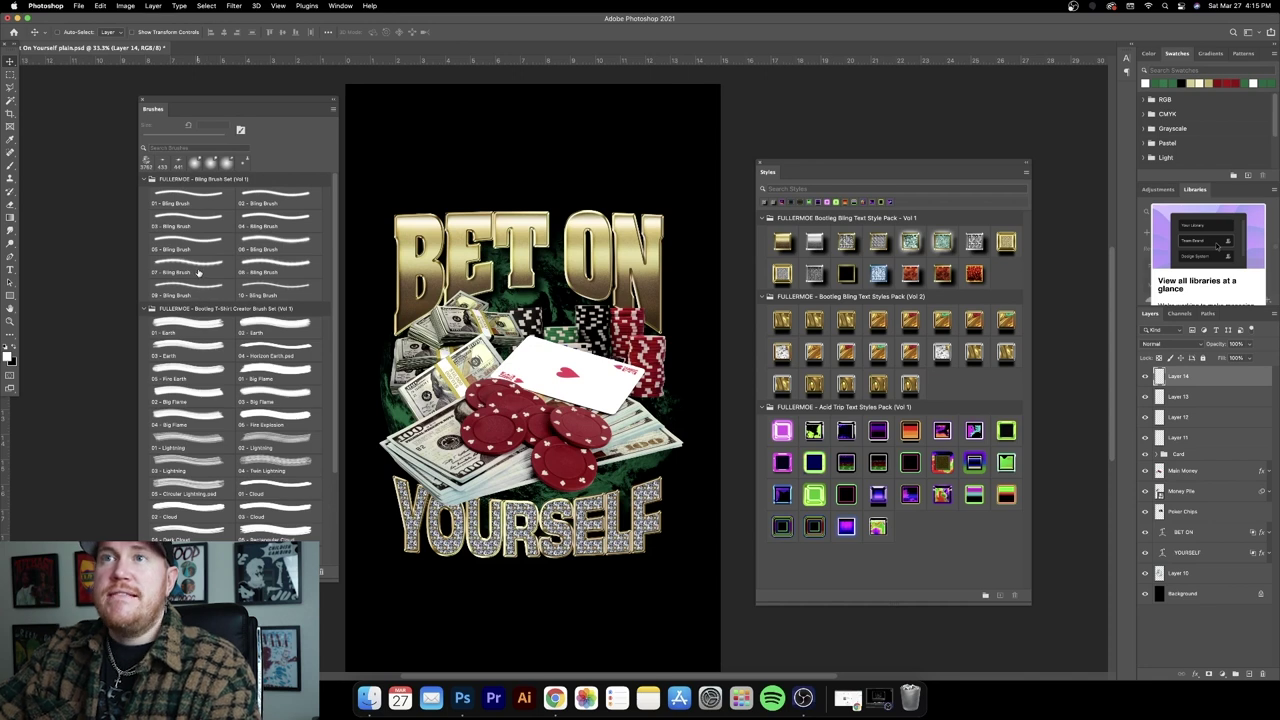
click(198, 273)
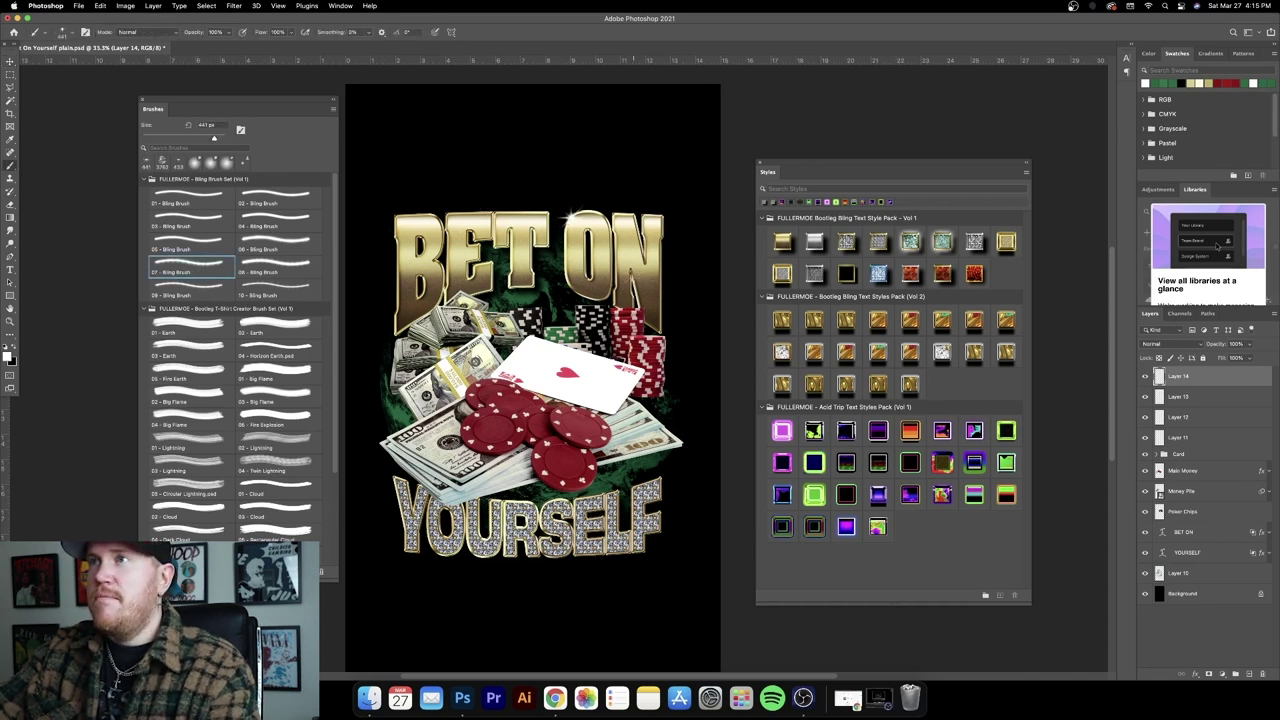
click(274, 271)
click(195, 291)
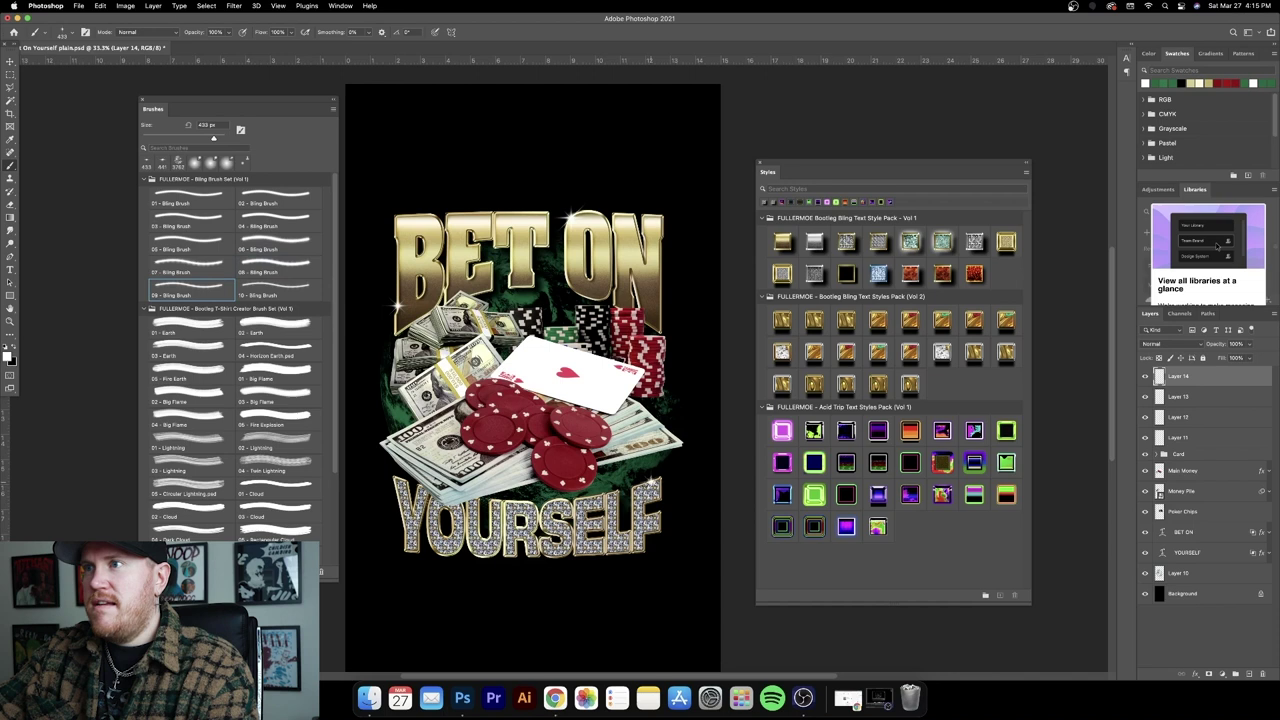
click(276, 248)
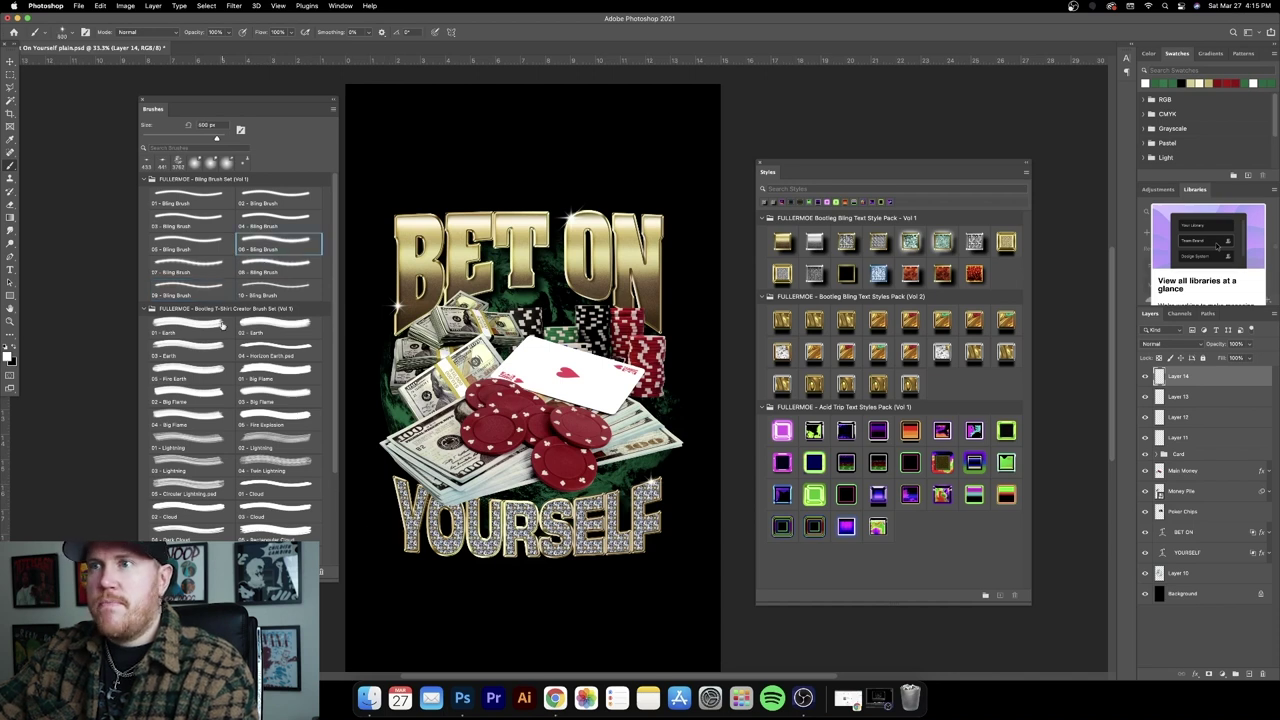
click(267, 287)
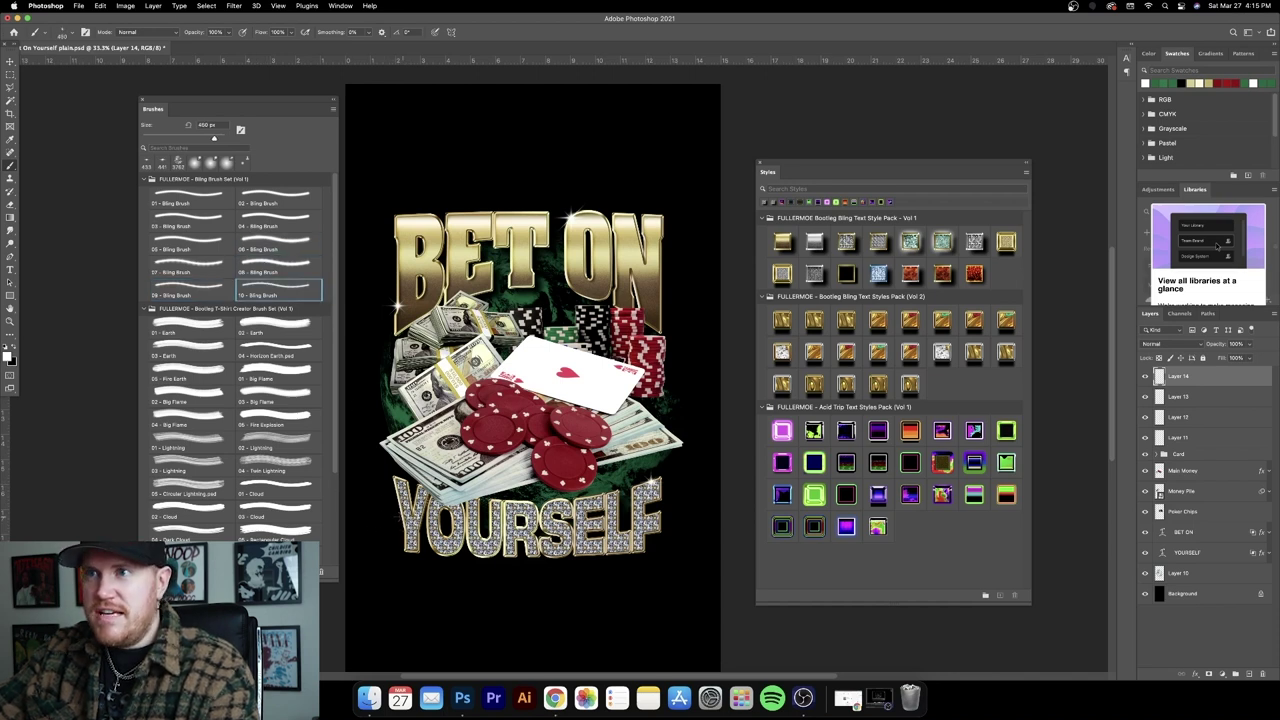